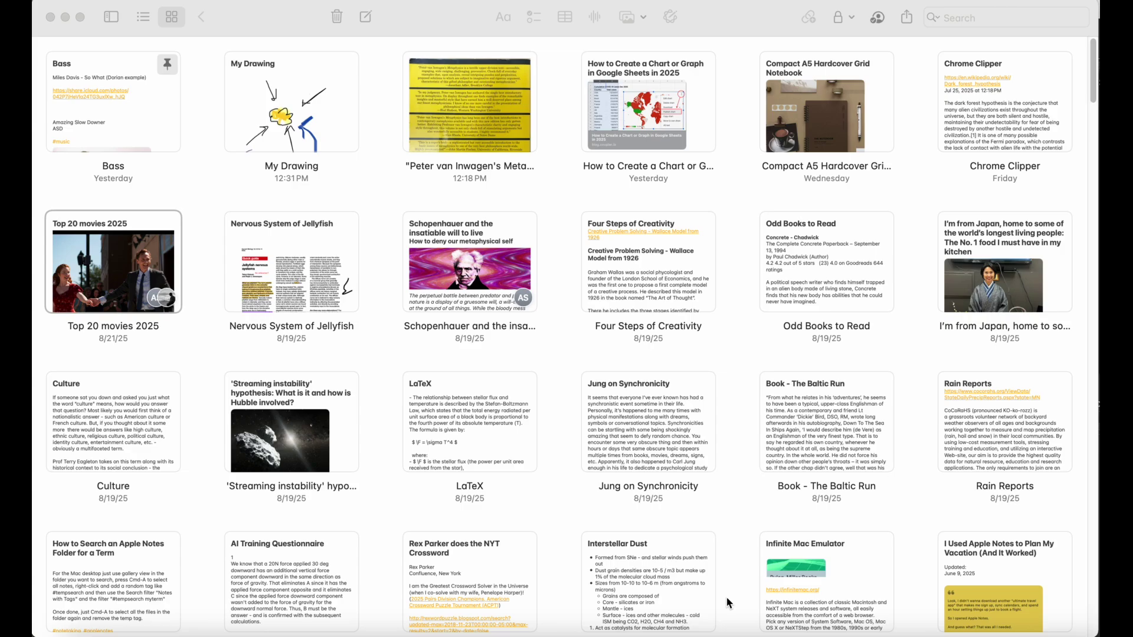
- Browse the Odd Books to Read, Baltic Run, Jung, LaTeX and Four Steps of Creativity notes
click(833, 261)
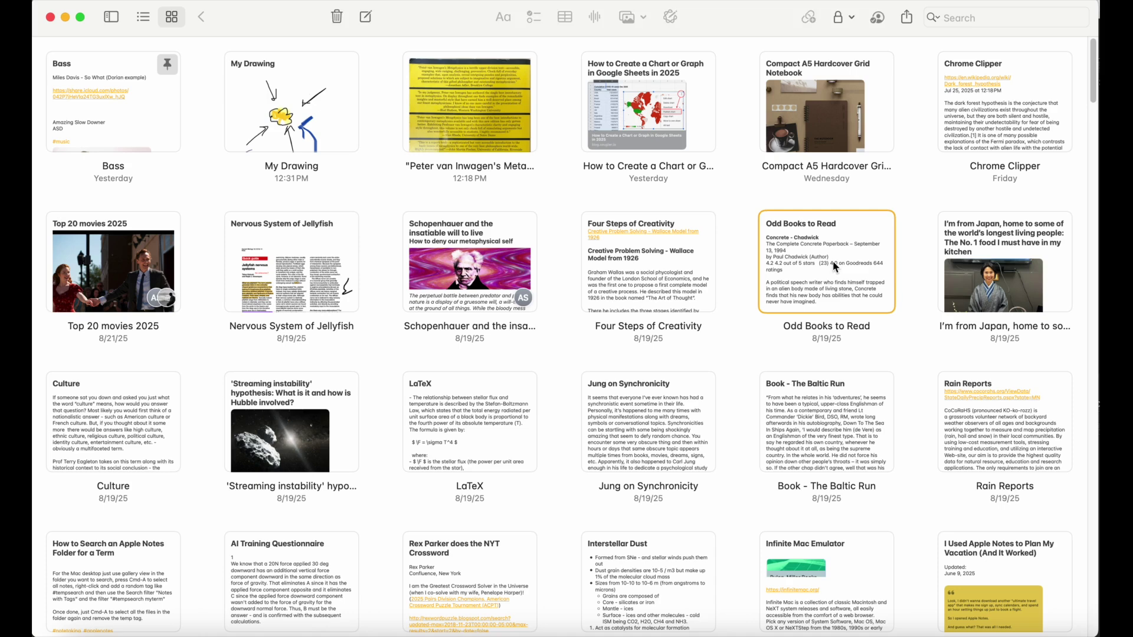
click(813, 398)
click(673, 405)
click(521, 407)
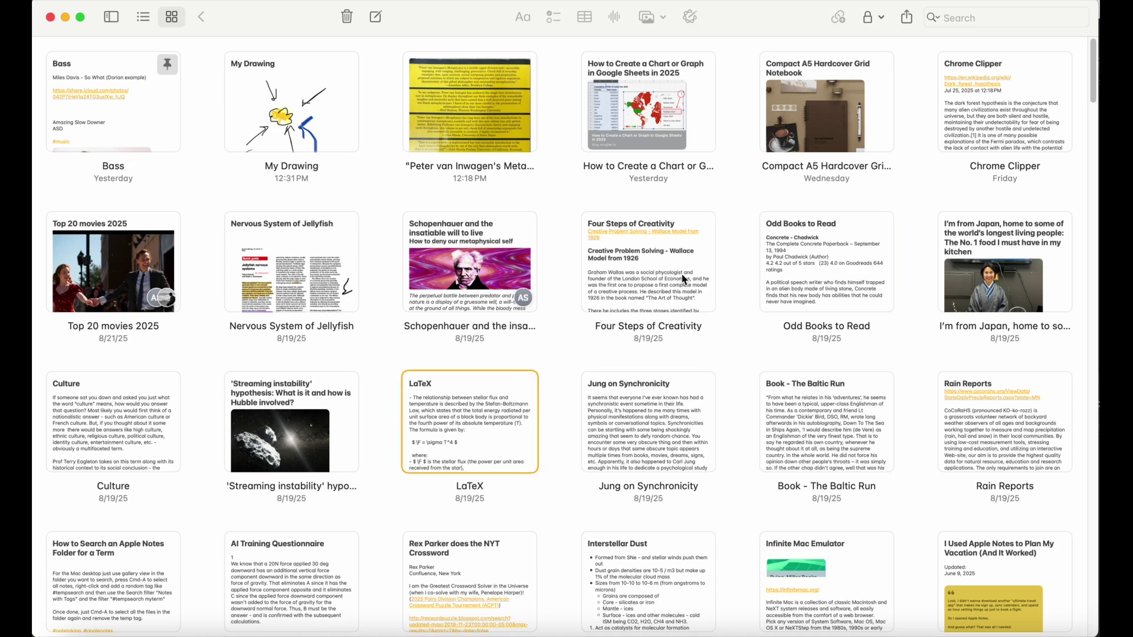
click(684, 280)
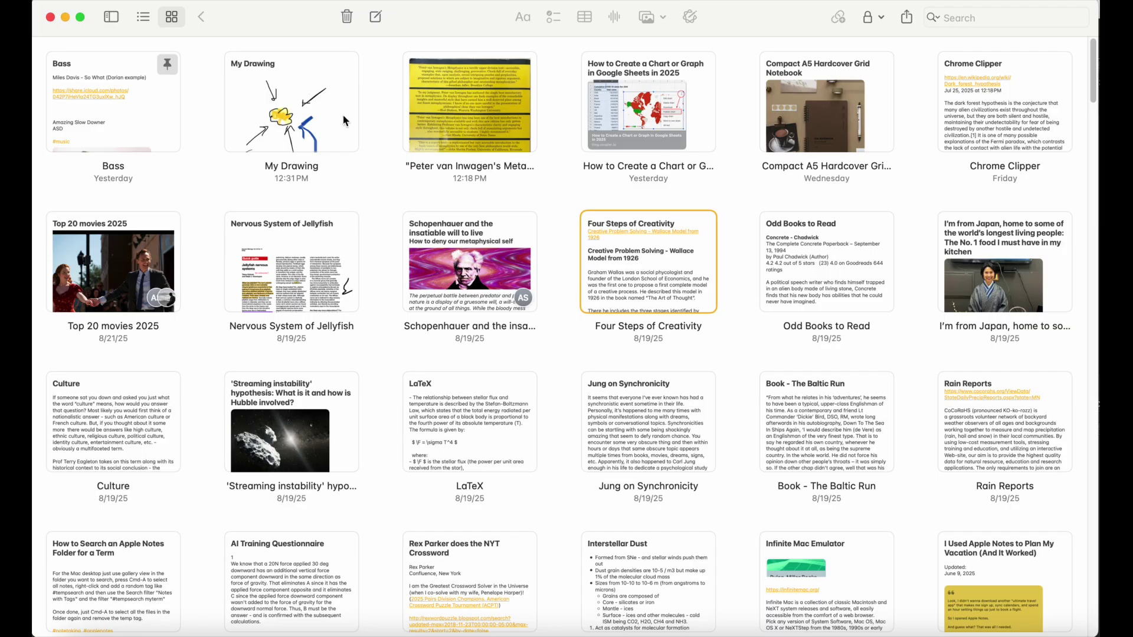
- Browse the My Drawing, van Inwagen, Schopenhauer, Jellyfish, Top 20 movies 2025 and Jung notes
click(310, 120)
click(469, 129)
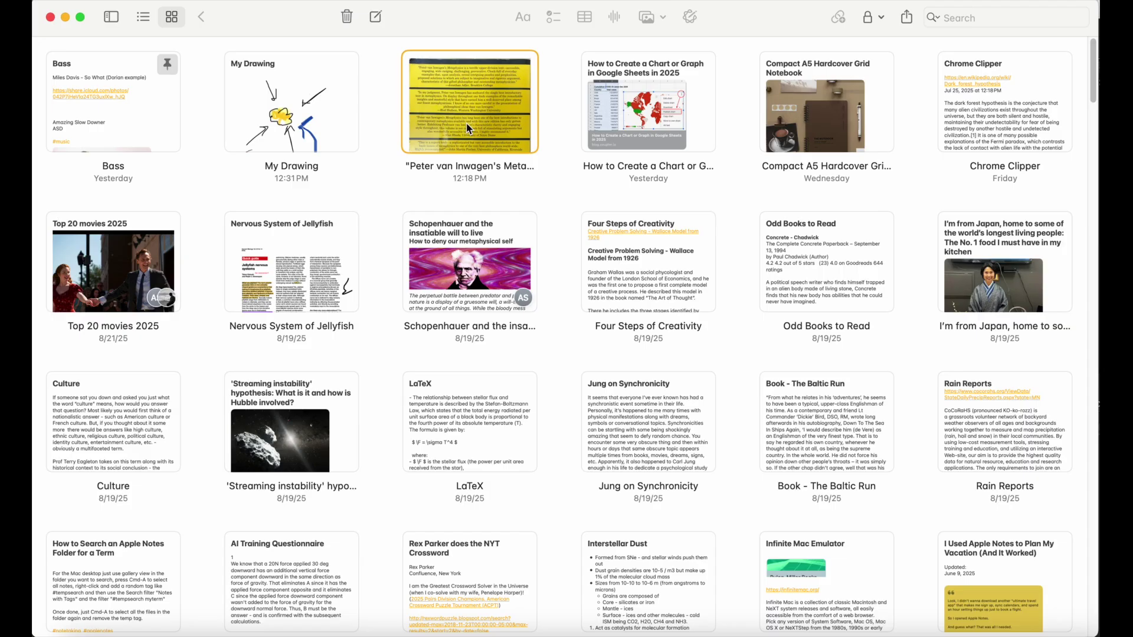
click(469, 290)
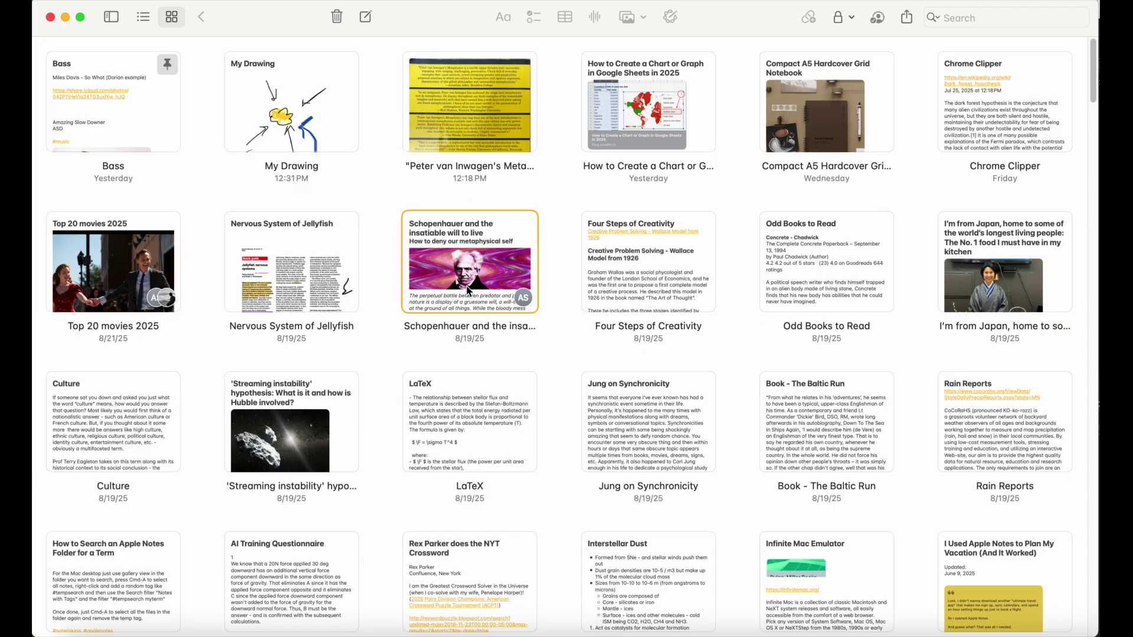
click(297, 263)
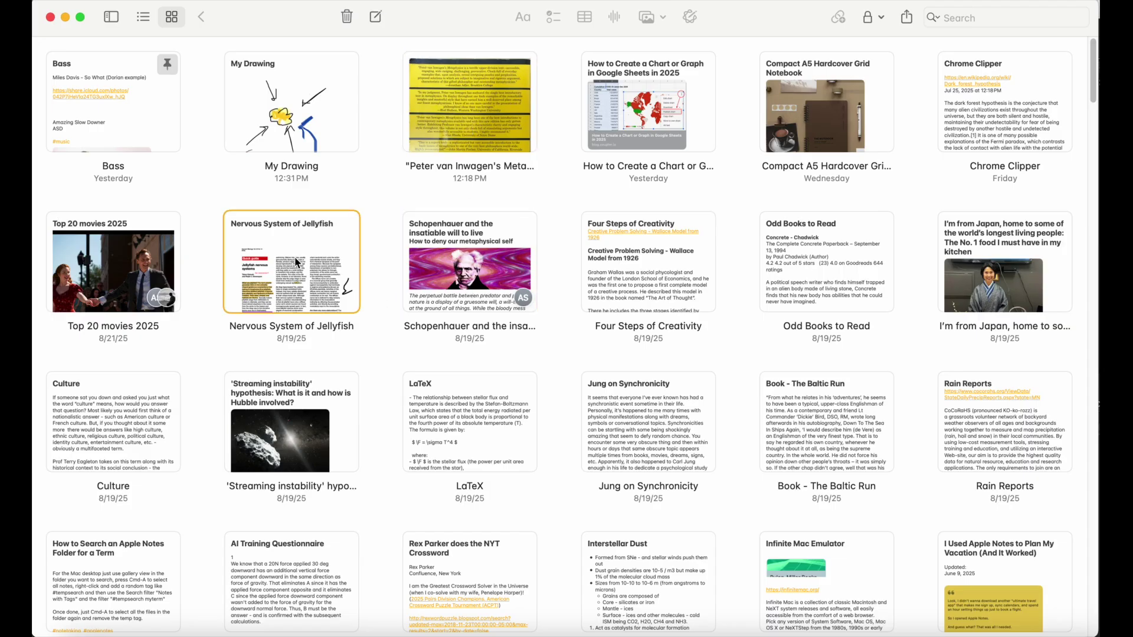
click(80, 263)
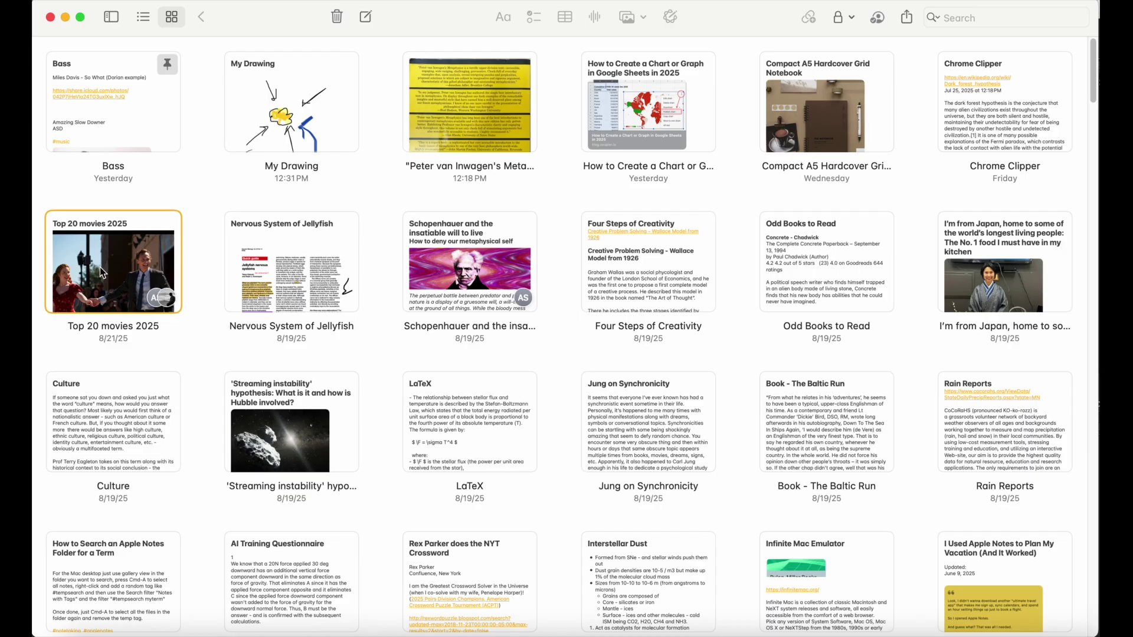
click(666, 440)
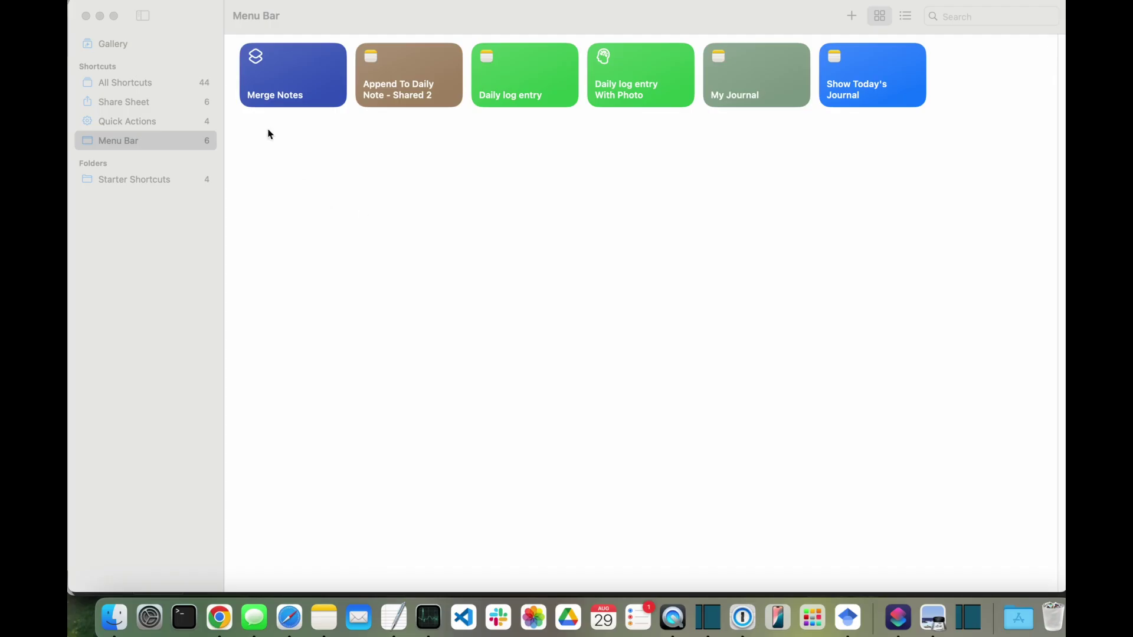
- Open the Merge Notes shortcut for editing and add a Find Notes action
mouse_move(289, 92)
click(306, 94)
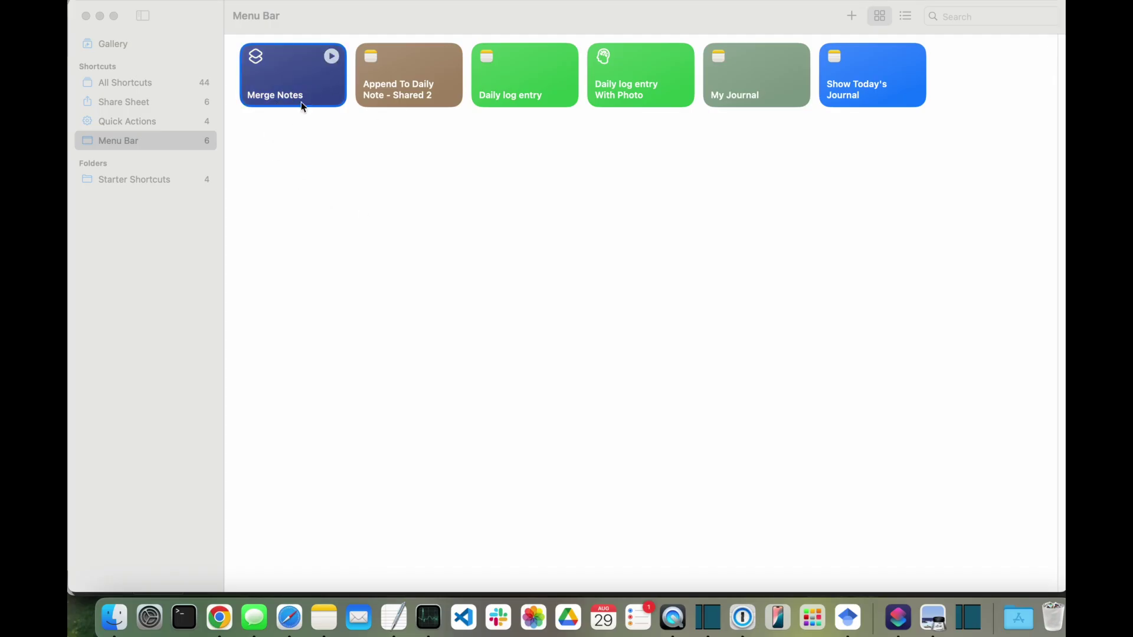
double_click(282, 87)
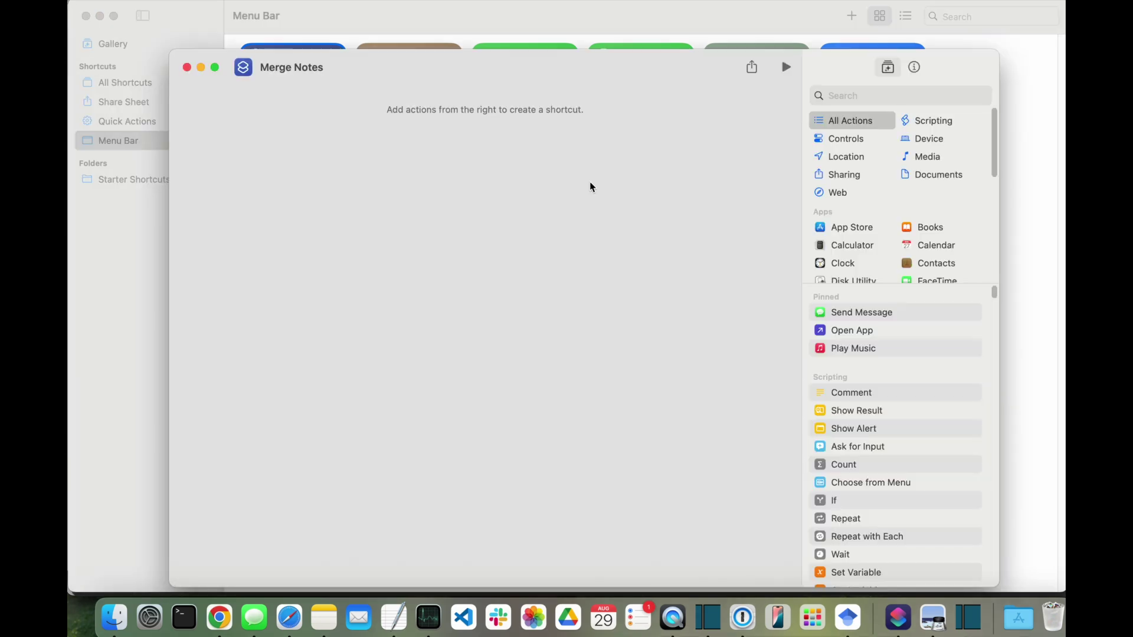
click(883, 96)
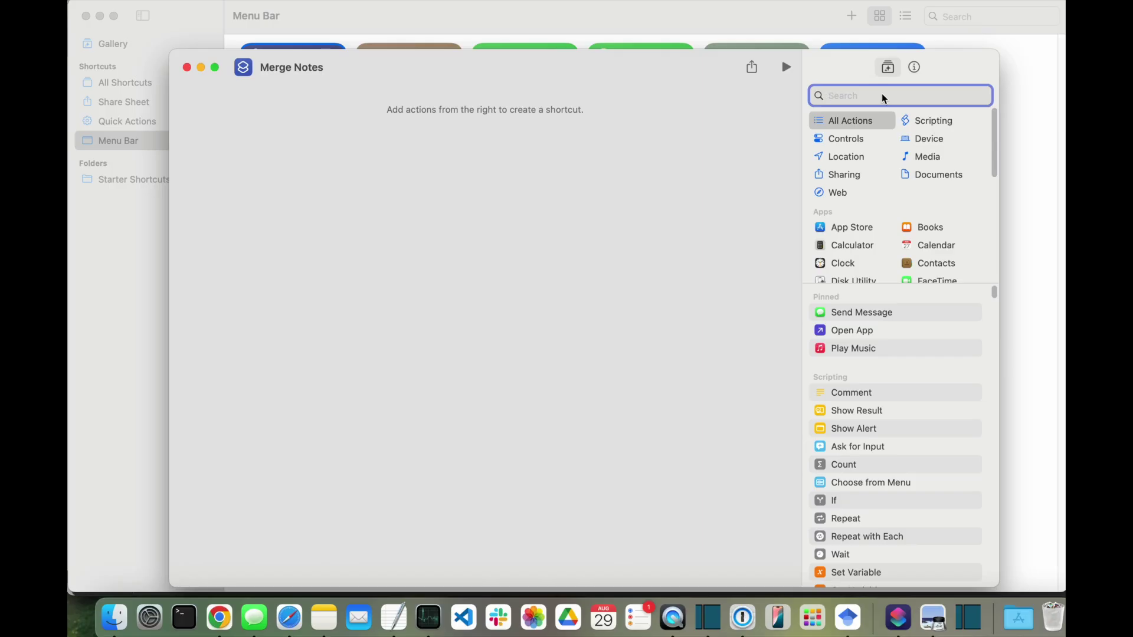
text(find note)
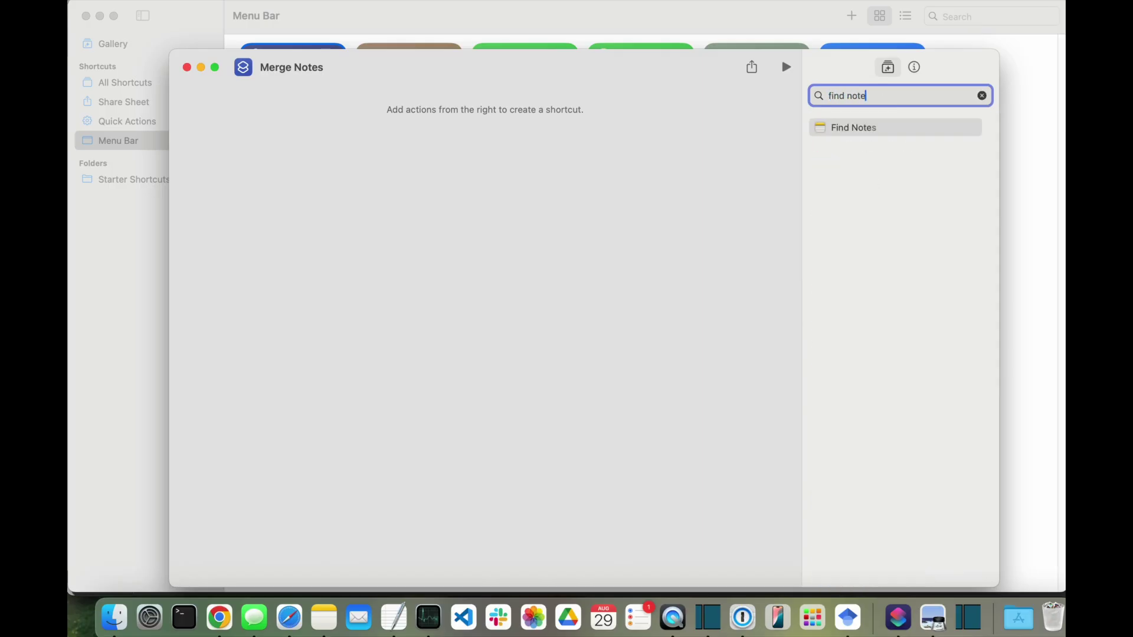
double_click(895, 130)
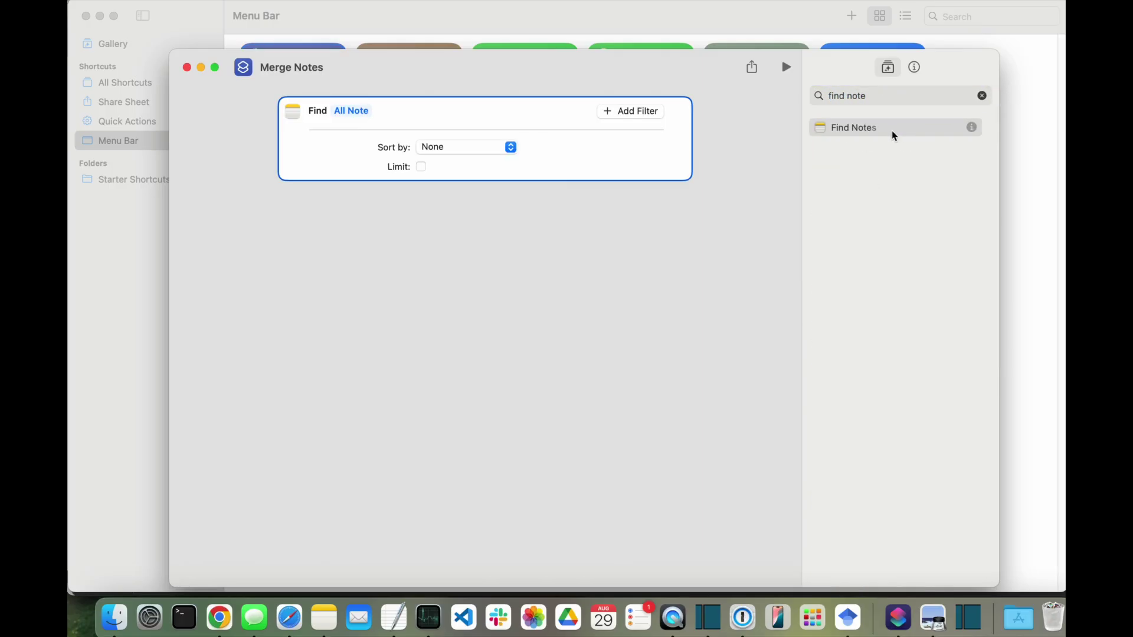
- Filter Find Notes to Folder is Notes and sort by Last Modified Date
click(632, 117)
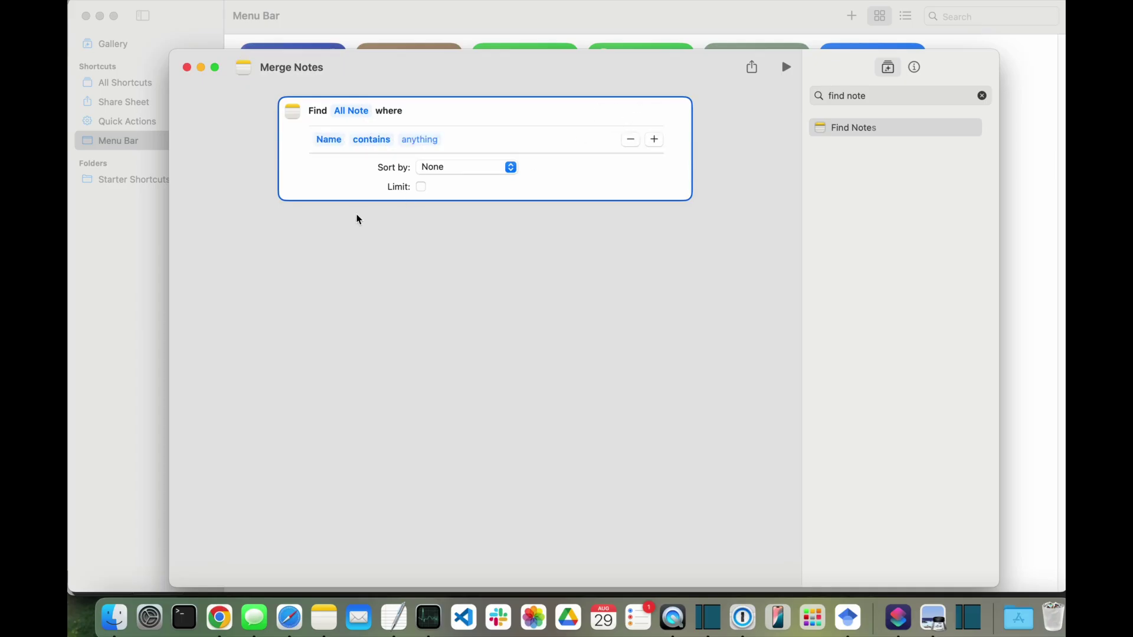
click(337, 143)
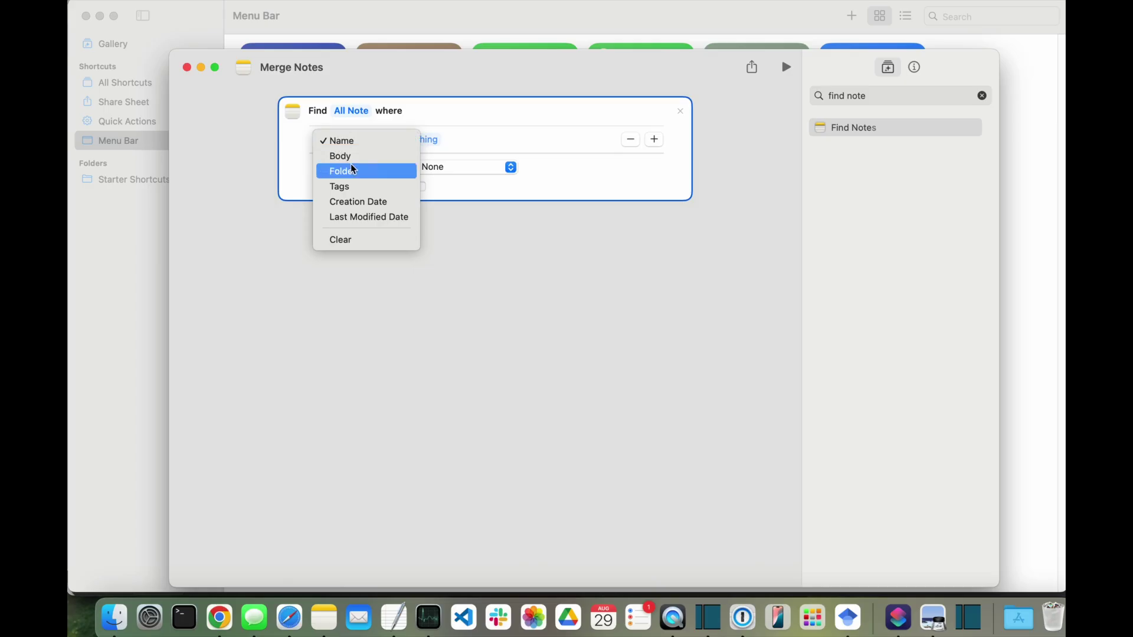
click(362, 179)
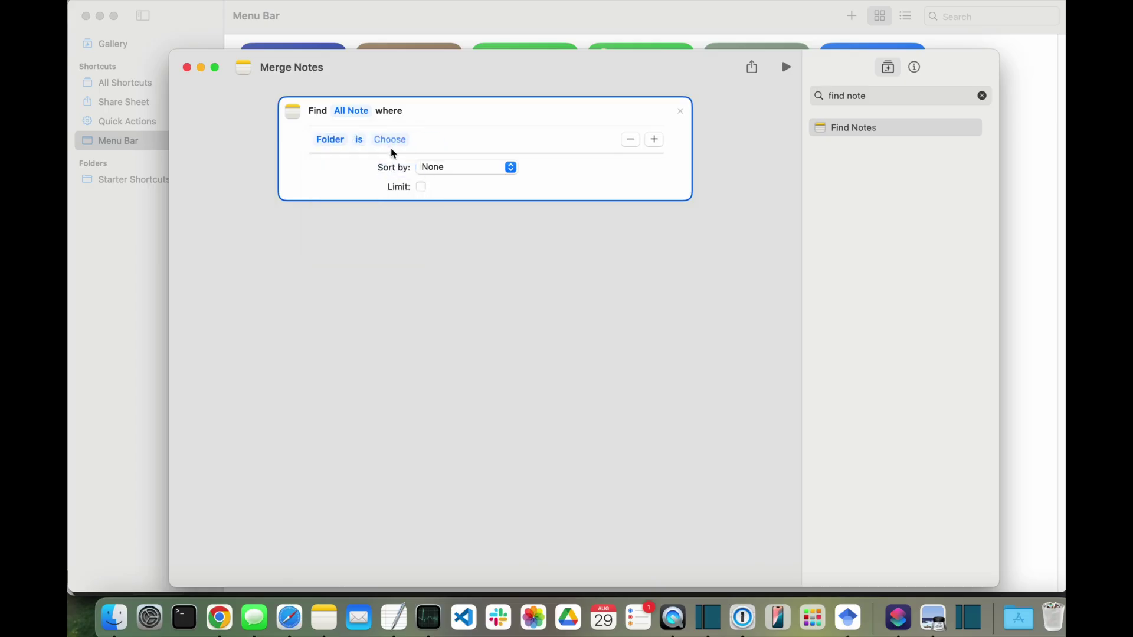
click(393, 143)
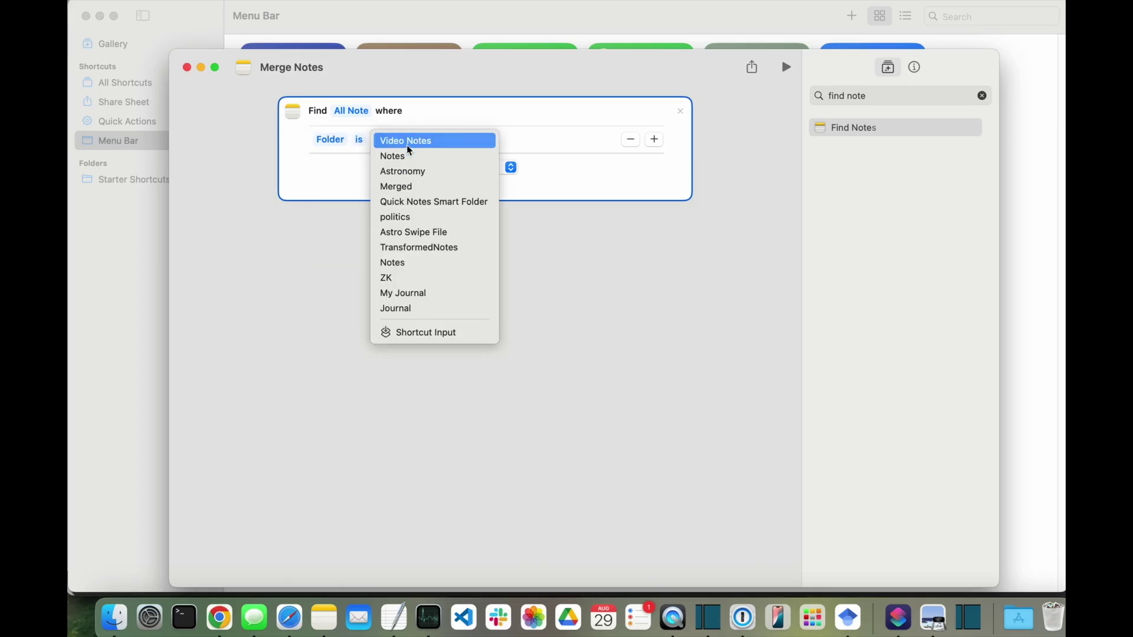
click(401, 156)
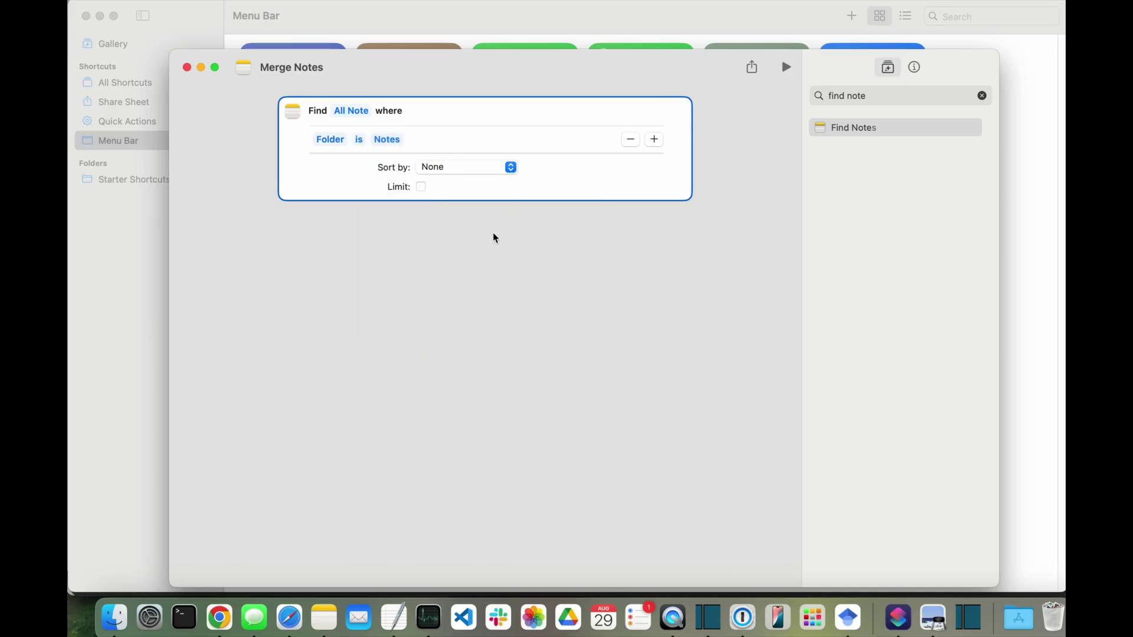
click(512, 170)
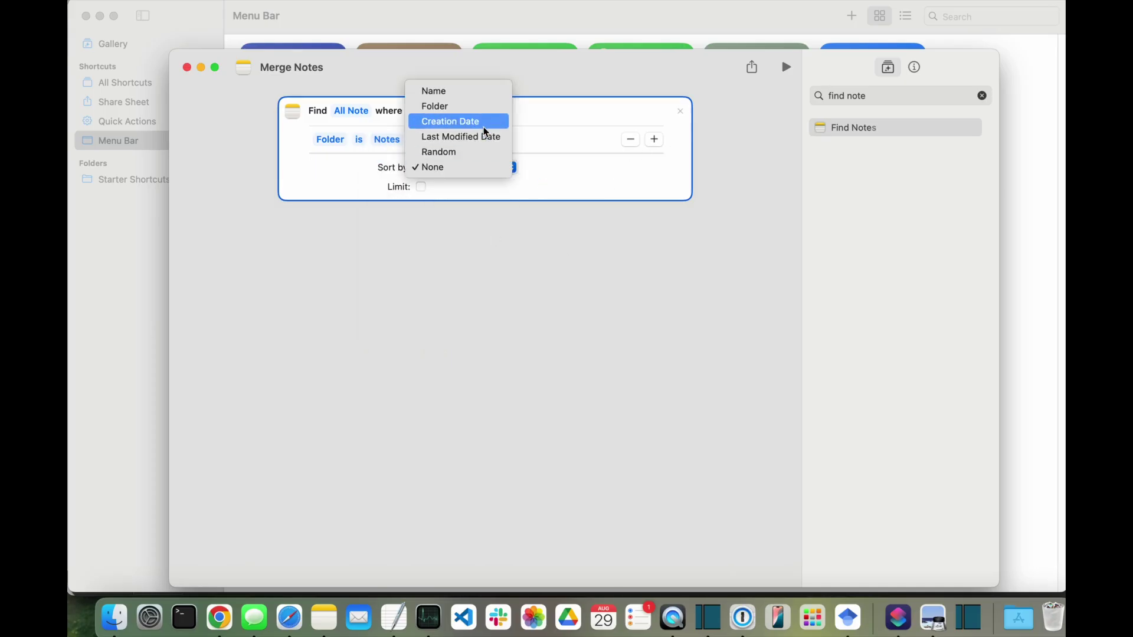
click(485, 142)
click(480, 187)
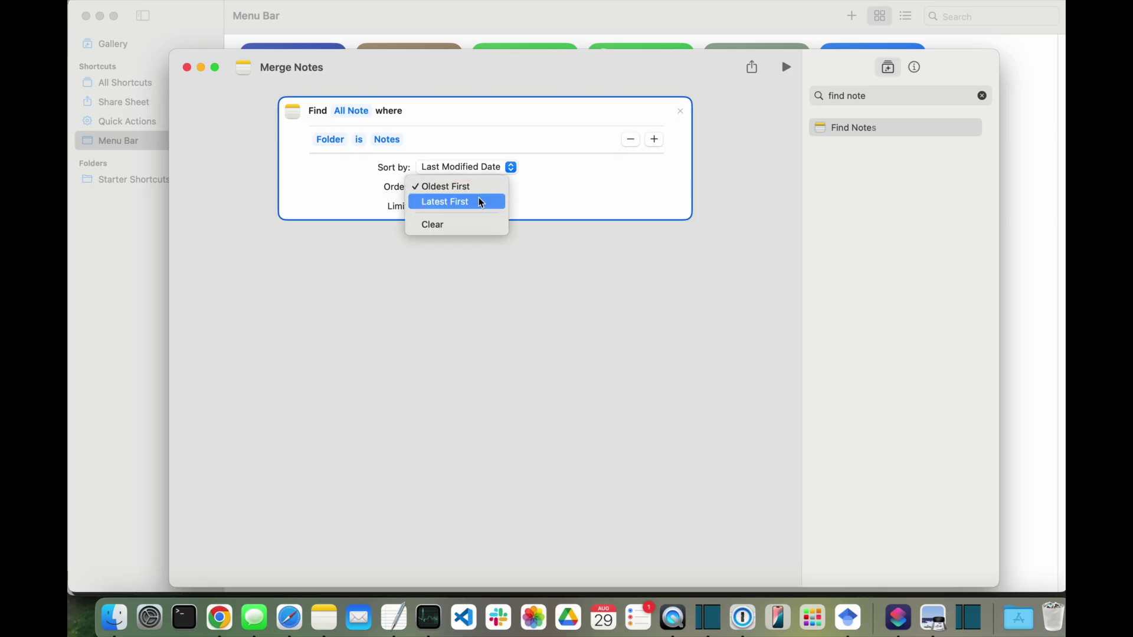
- Order the found notes Latest First and turn on Limit with Get set to 50
click(486, 202)
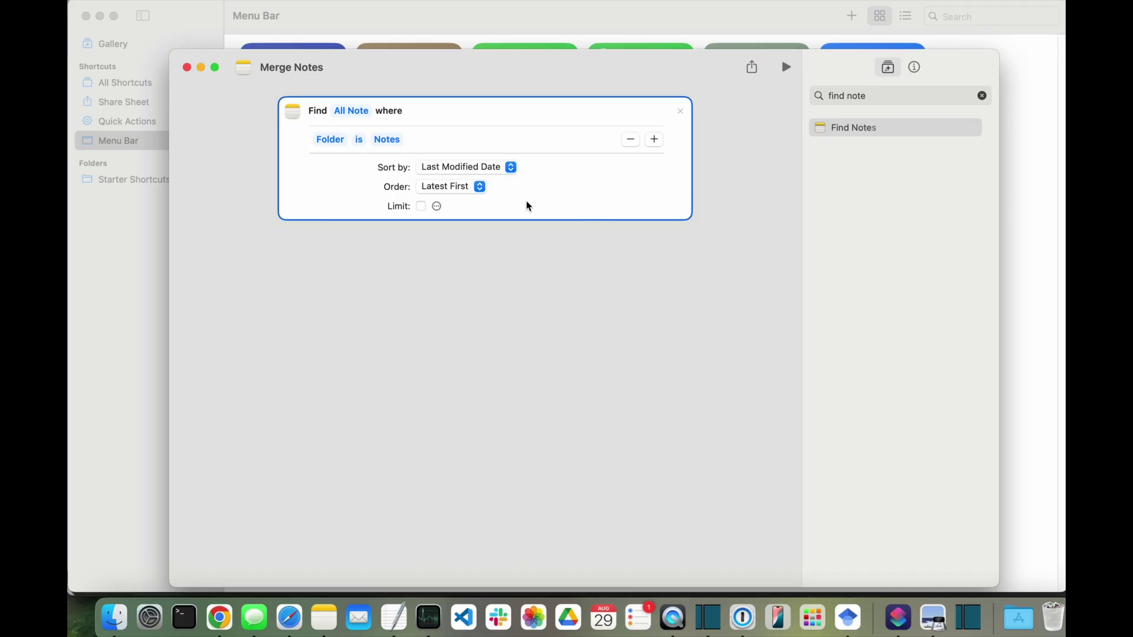
click(421, 207)
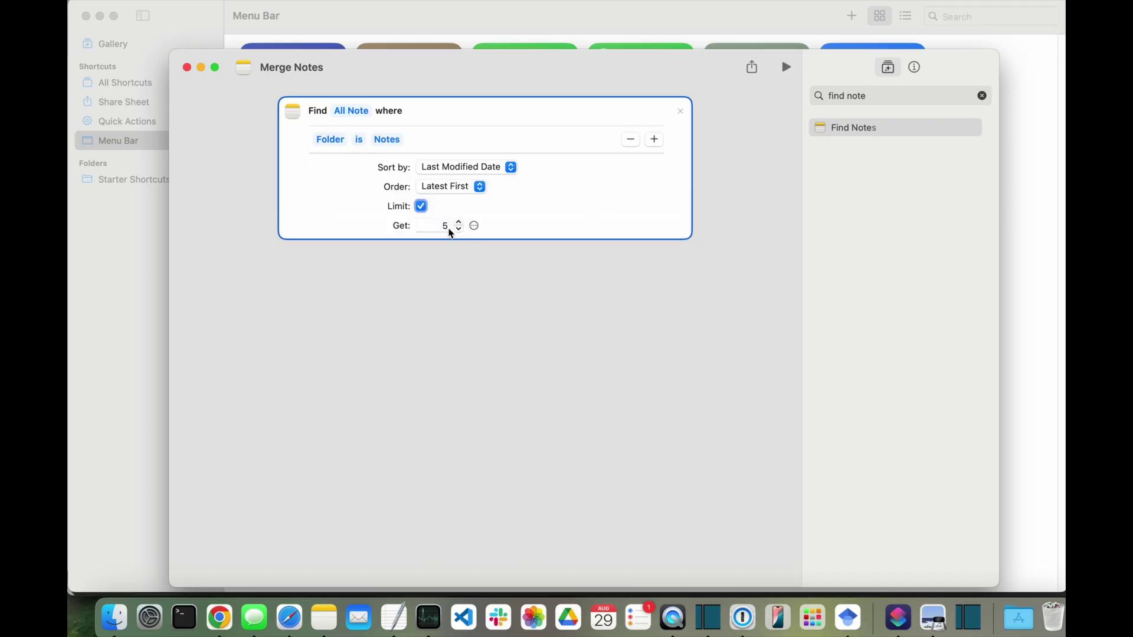
click(448, 228)
text(0)
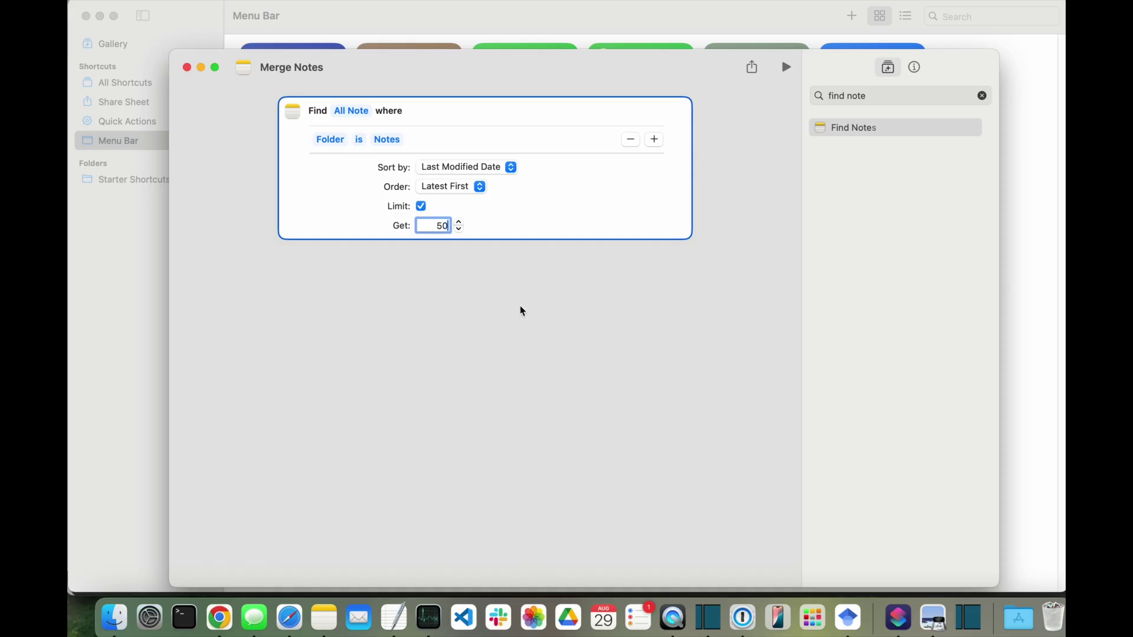
click(628, 282)
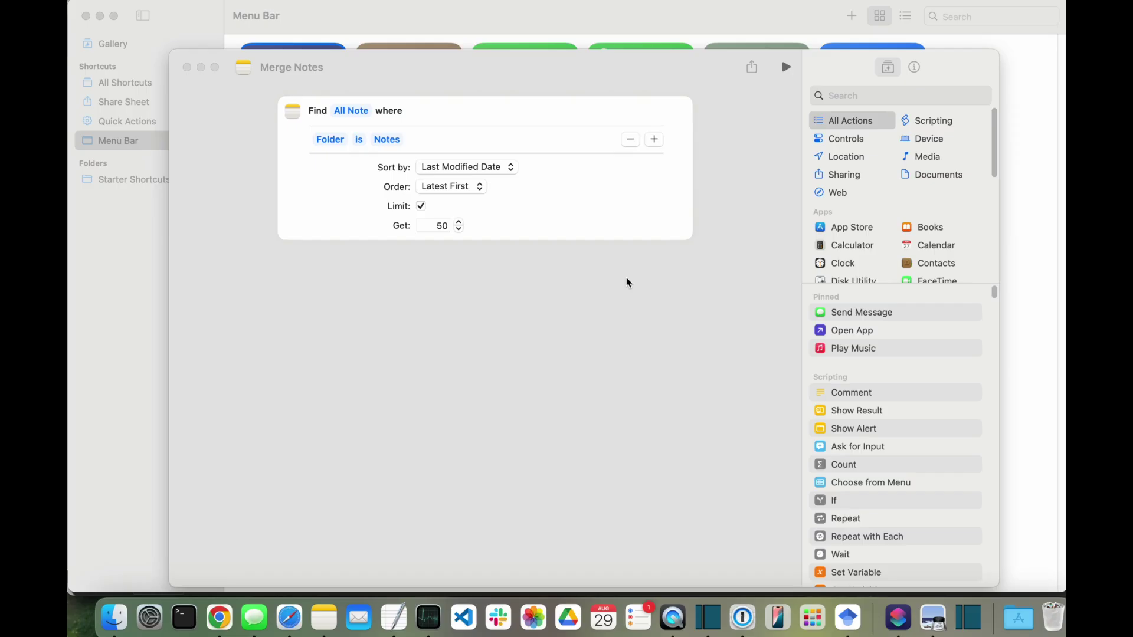
- Add a Choose from List action on the found notes with Select Multiple enabled
click(858, 94)
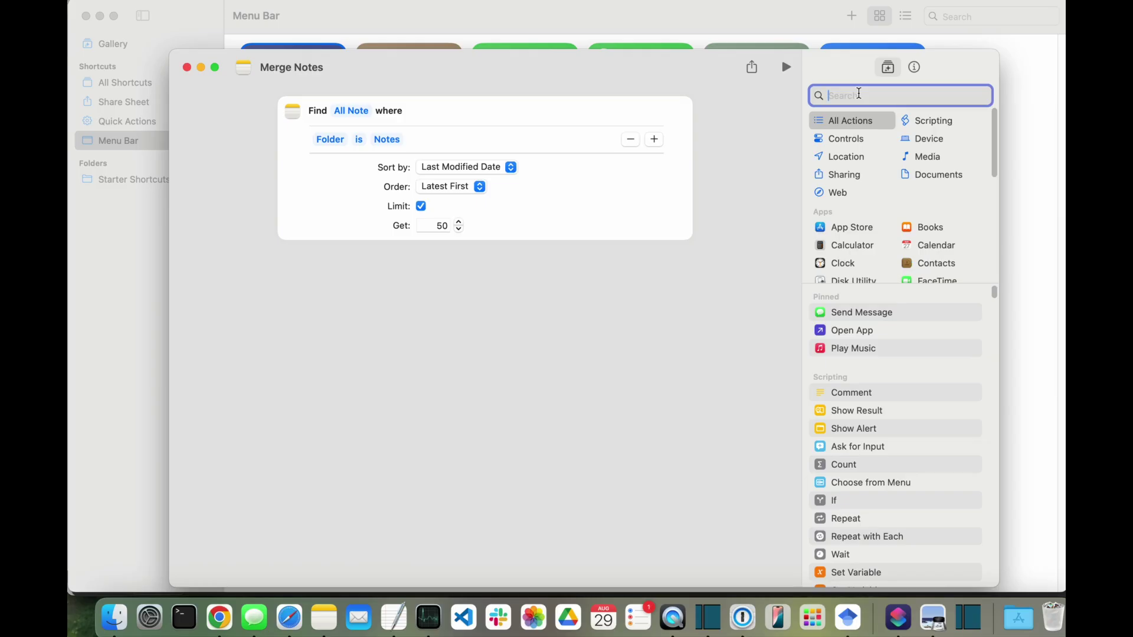
text(choos)
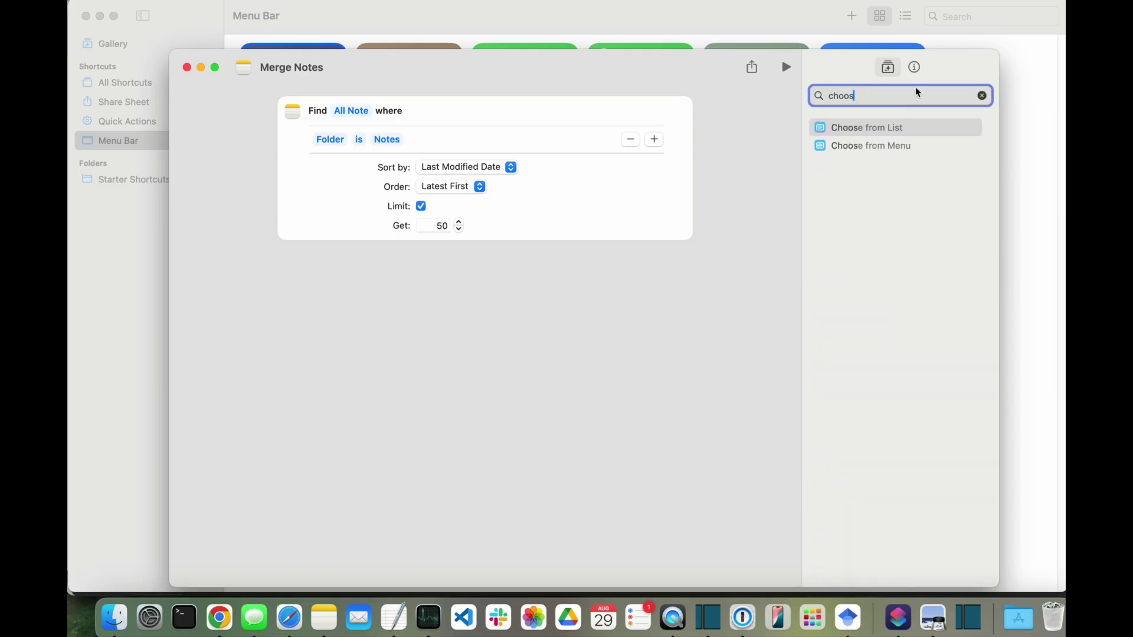
double_click(895, 129)
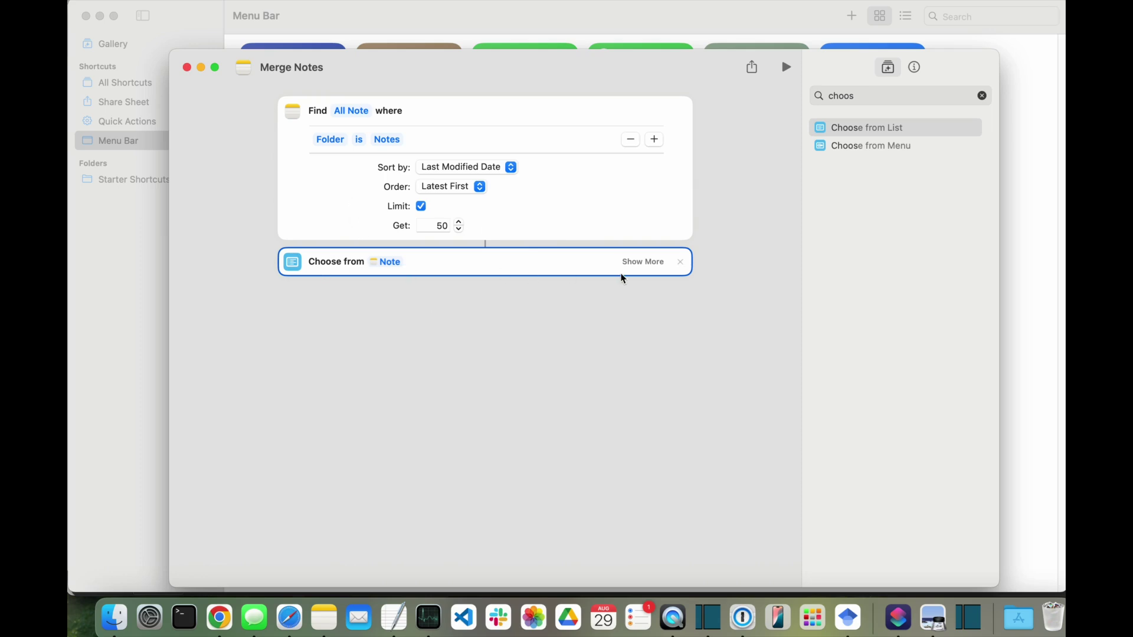
click(656, 262)
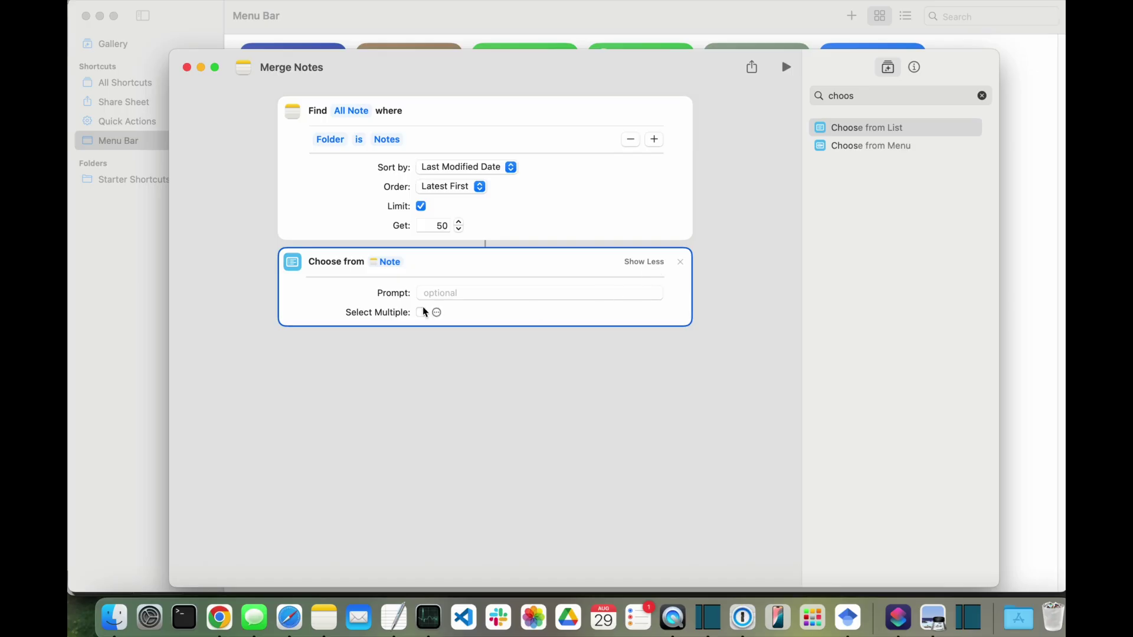
click(422, 312)
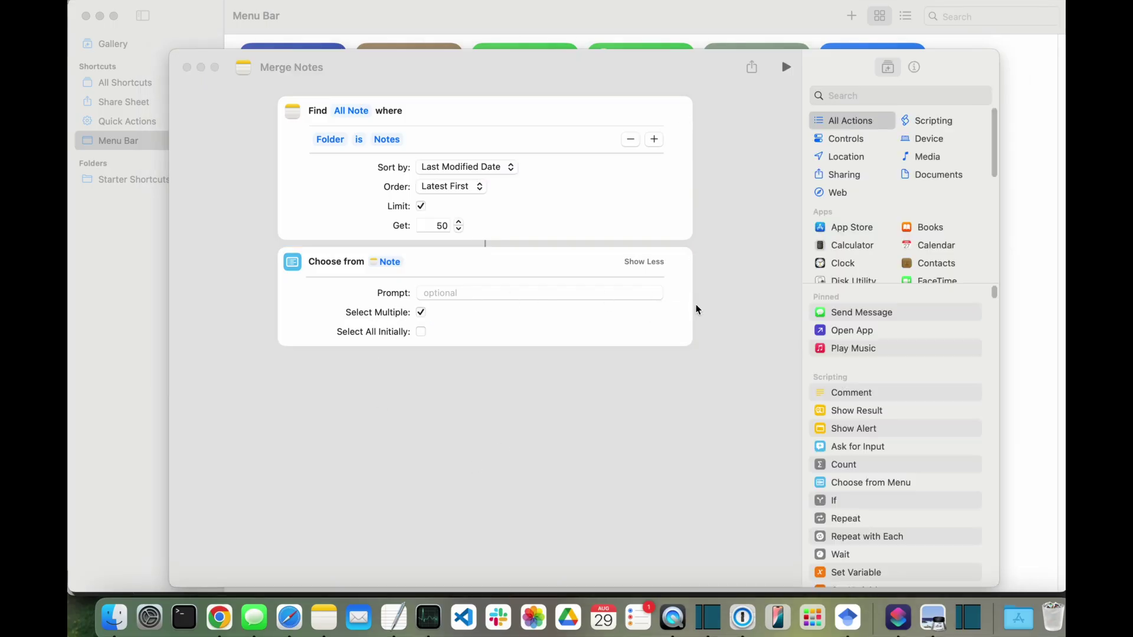
- Test-run the shortcut choosing van Inwagen, A5 Grid Notebook, Odd Books and Japan longevity notes
click(787, 67)
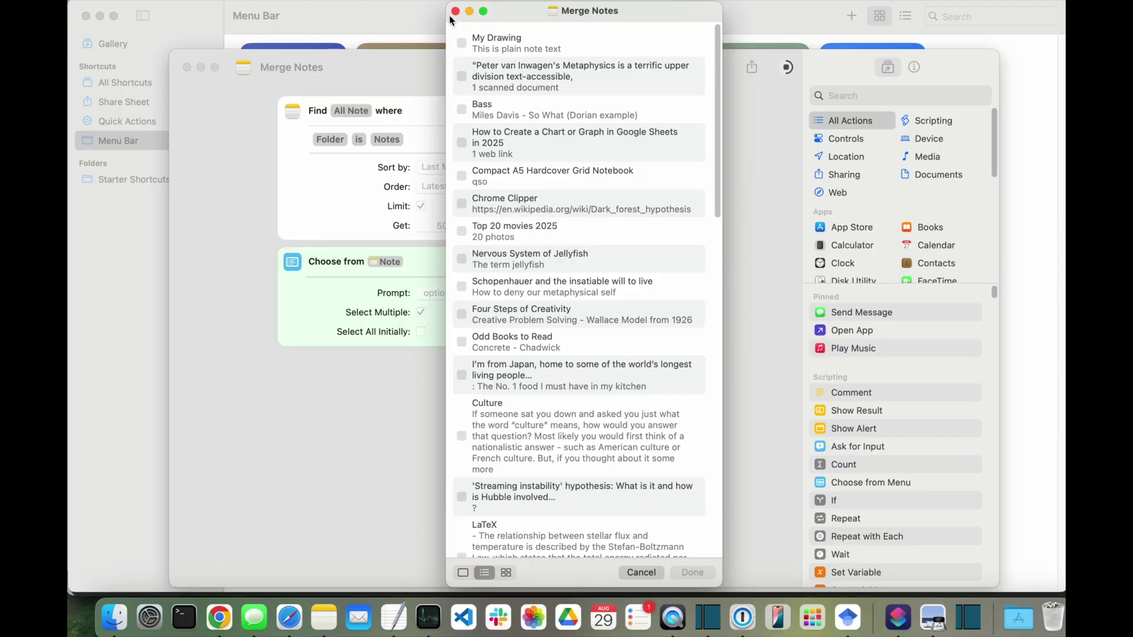
click(461, 76)
click(461, 176)
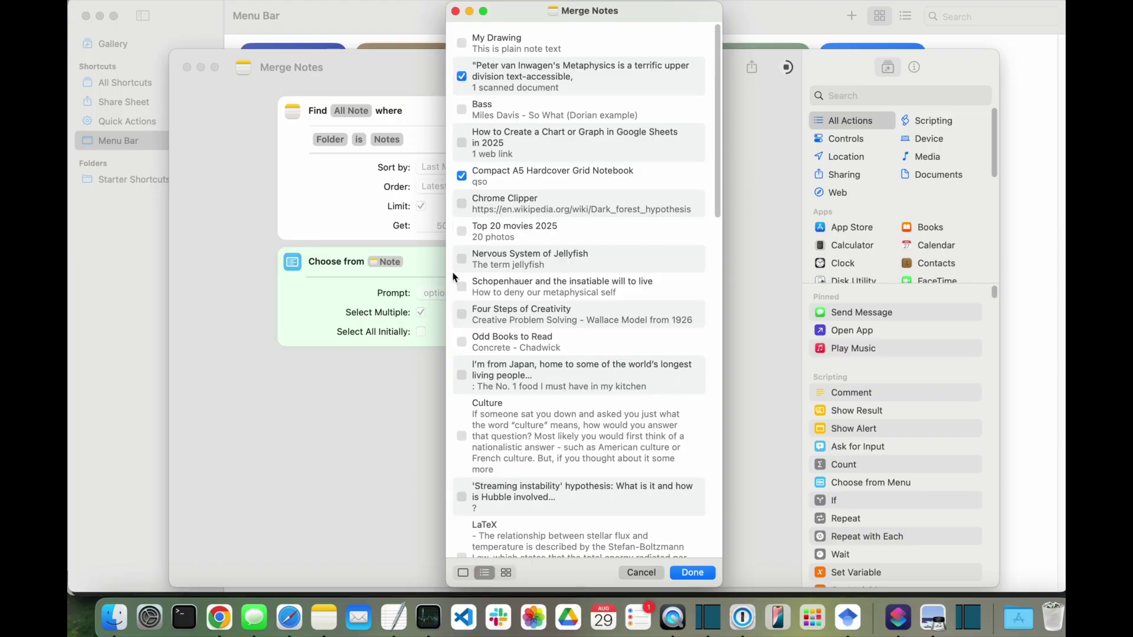
click(461, 341)
click(462, 376)
click(692, 573)
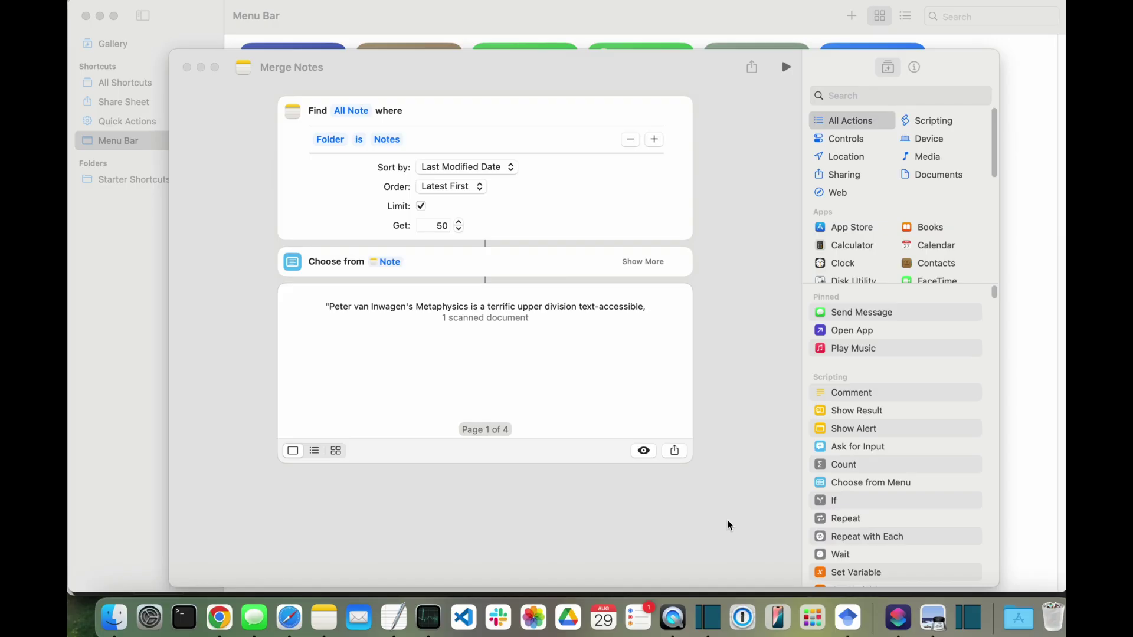
- Add a Create Note action using the chosen notes' Body, saved in the Merged folder
click(885, 95)
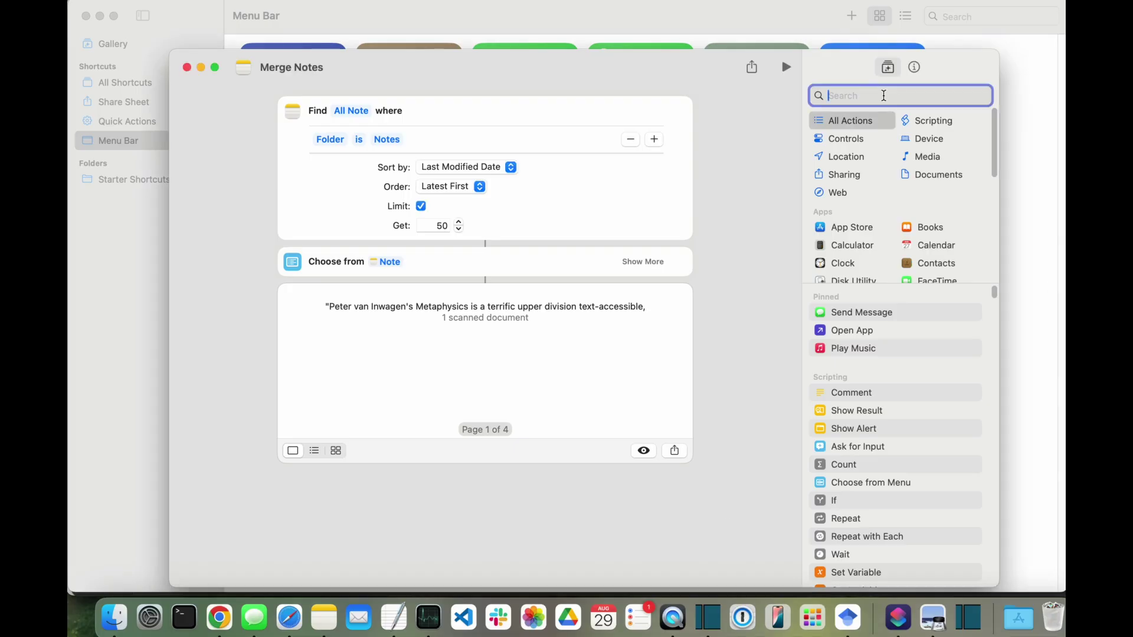
text(Notes)
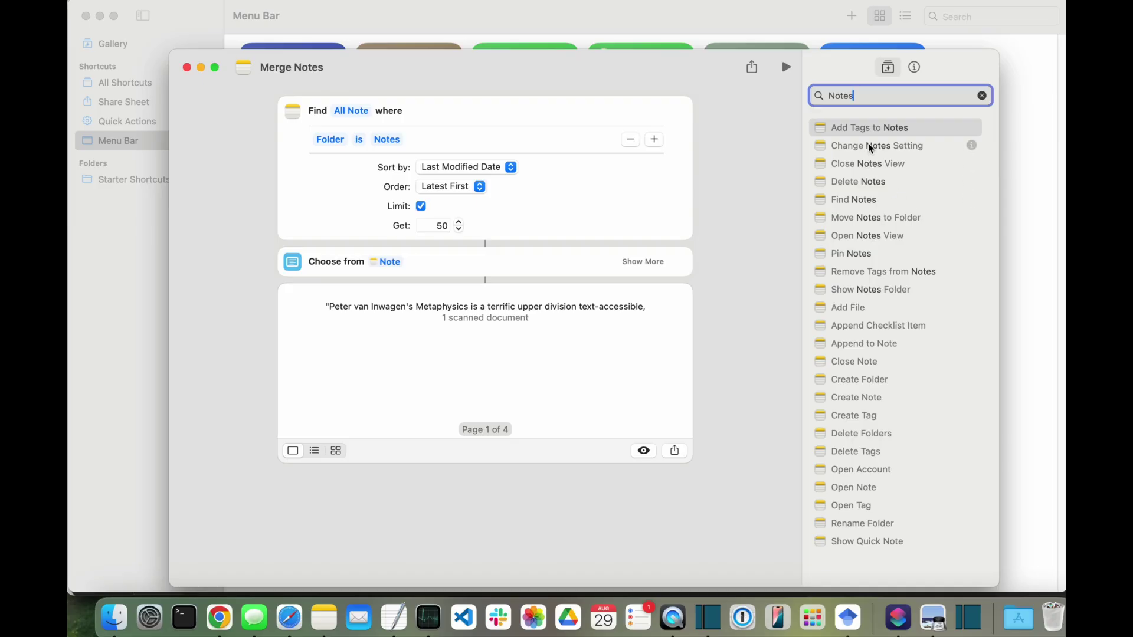
double_click(855, 397)
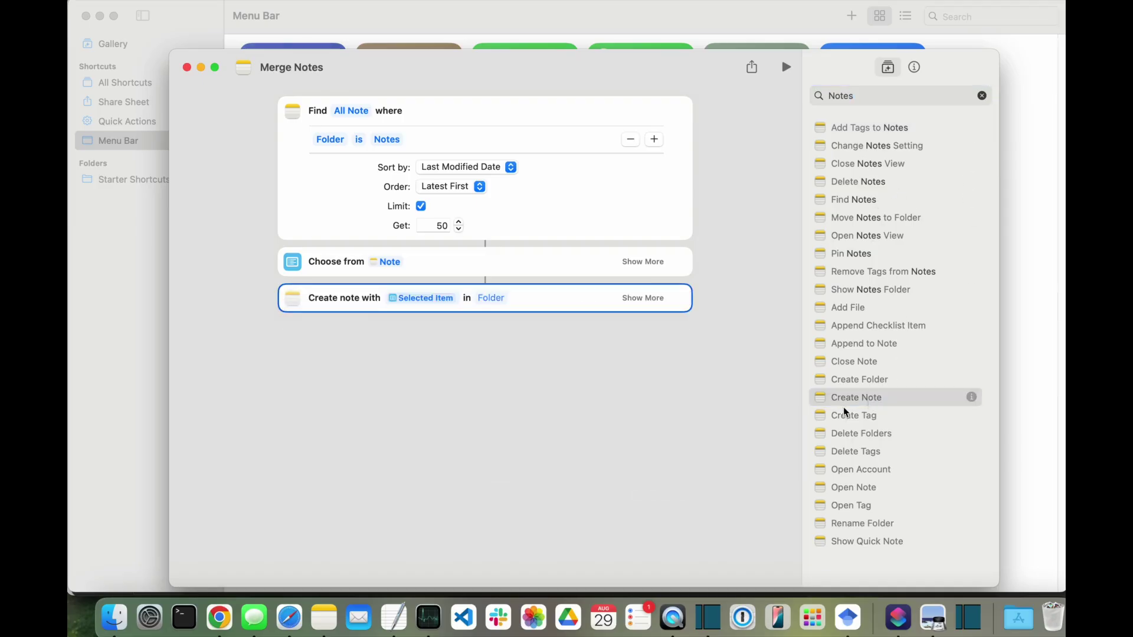
click(422, 298)
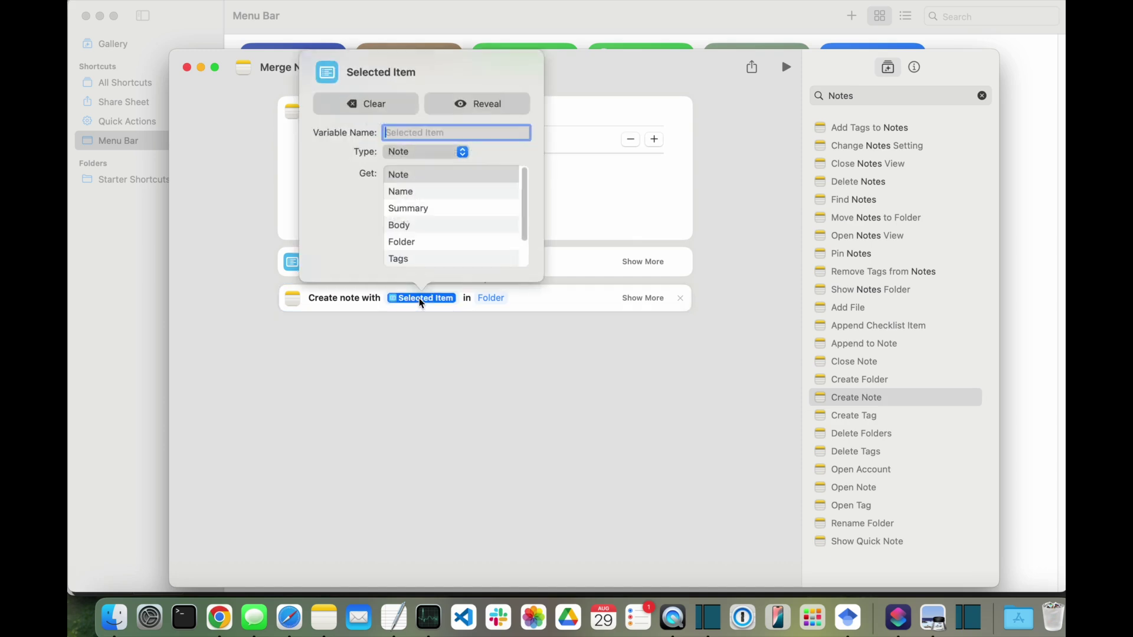
click(425, 225)
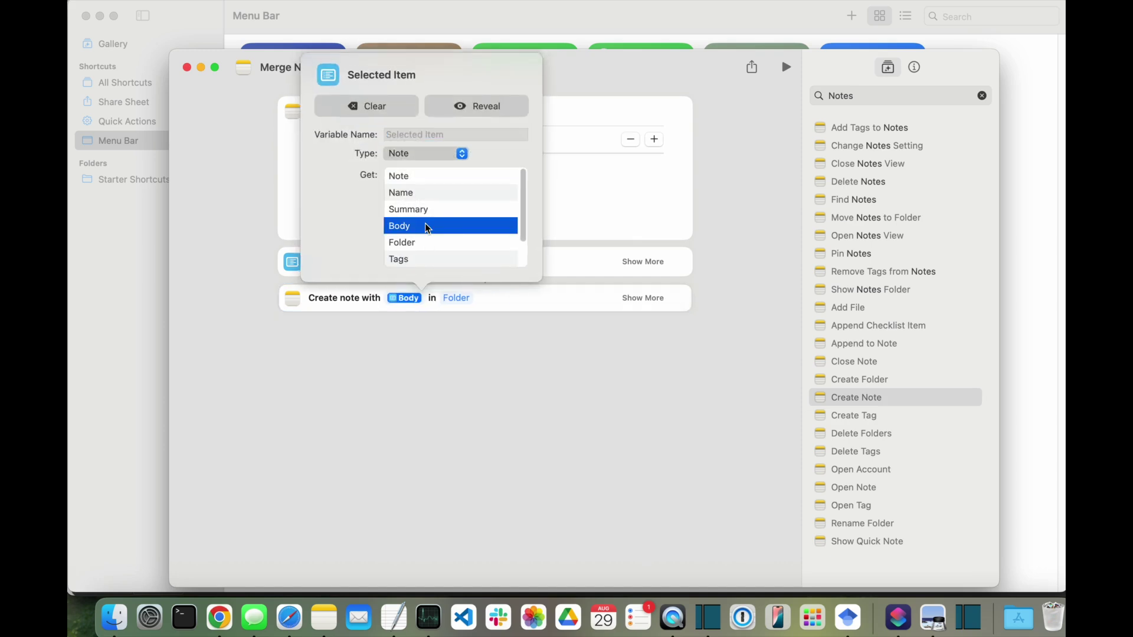
click(553, 302)
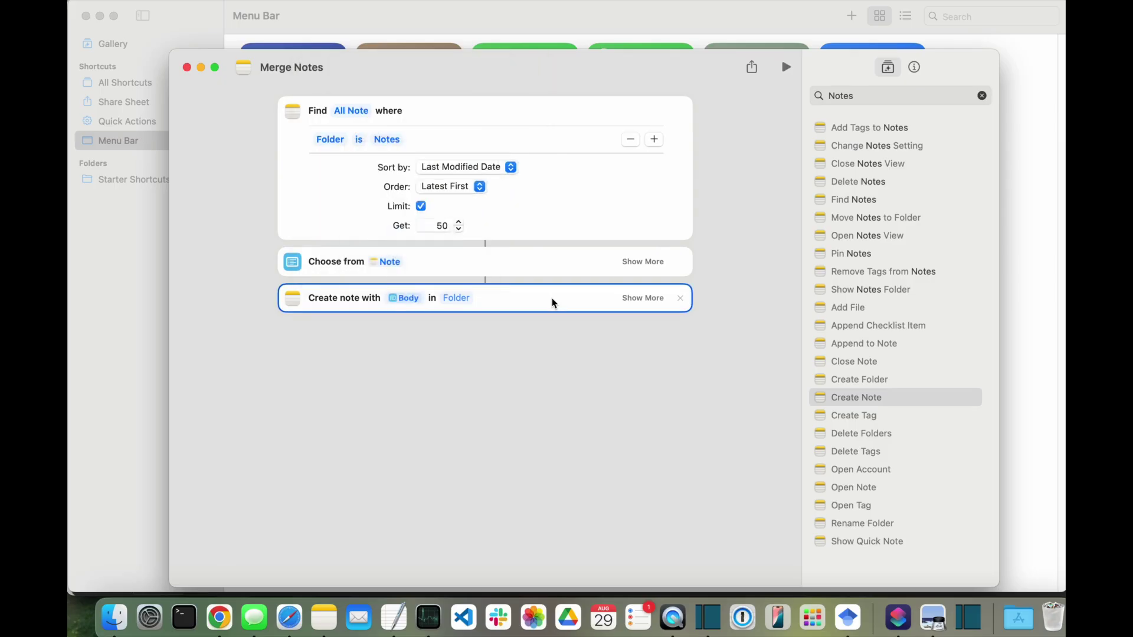
click(457, 298)
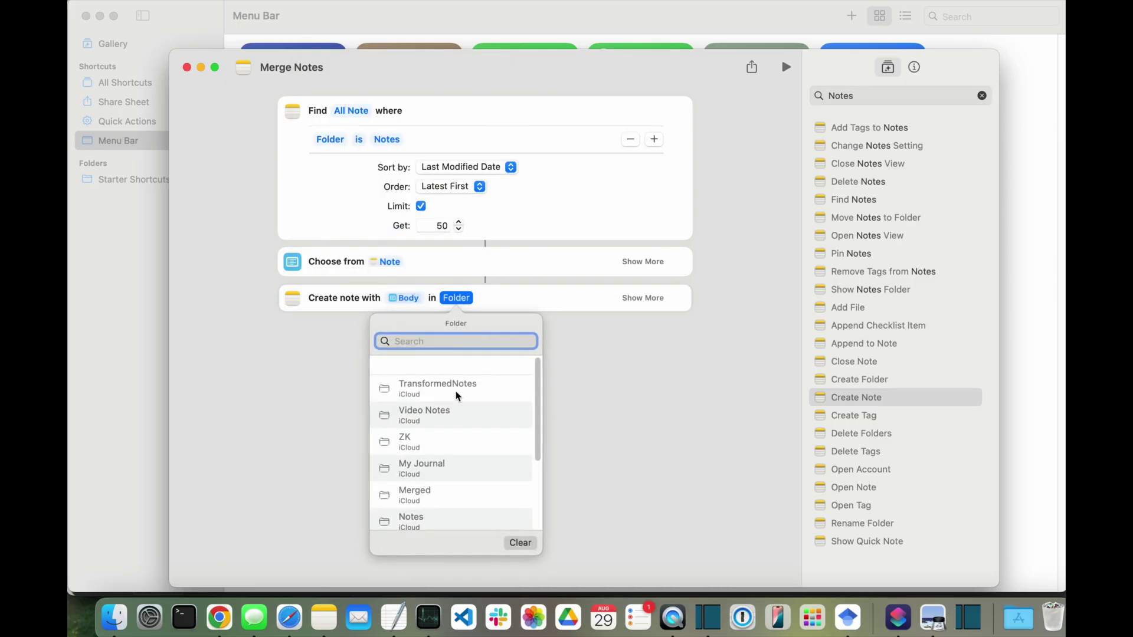
click(411, 492)
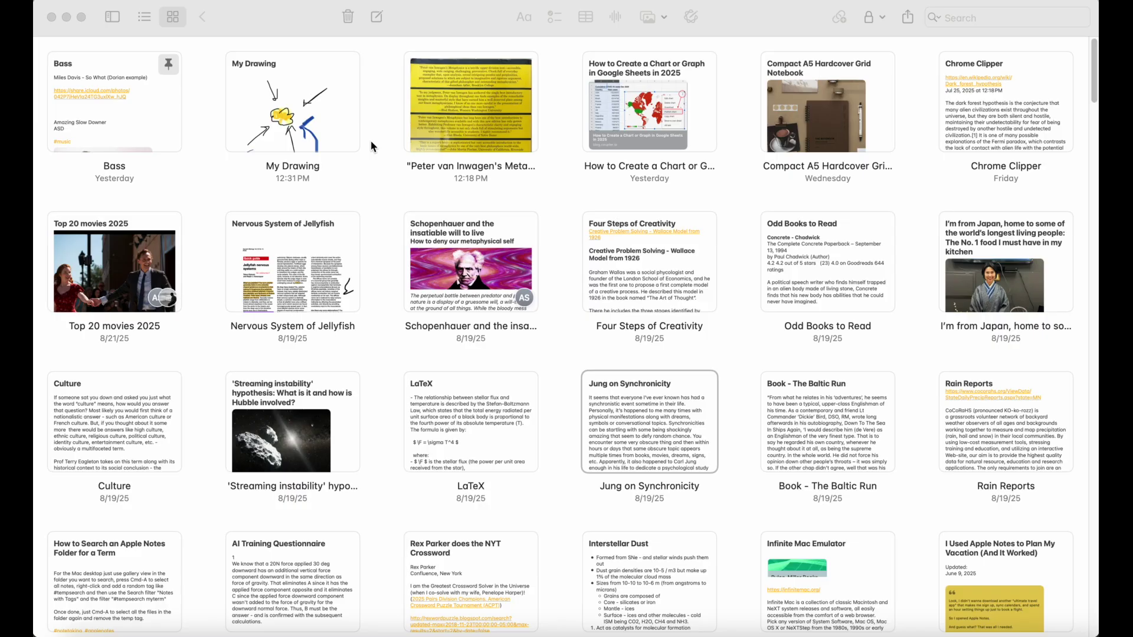
- In Notes, point out the My Drawing, Jellyfish, Schopenhauer and Jung on Synchronicity notes
click(283, 111)
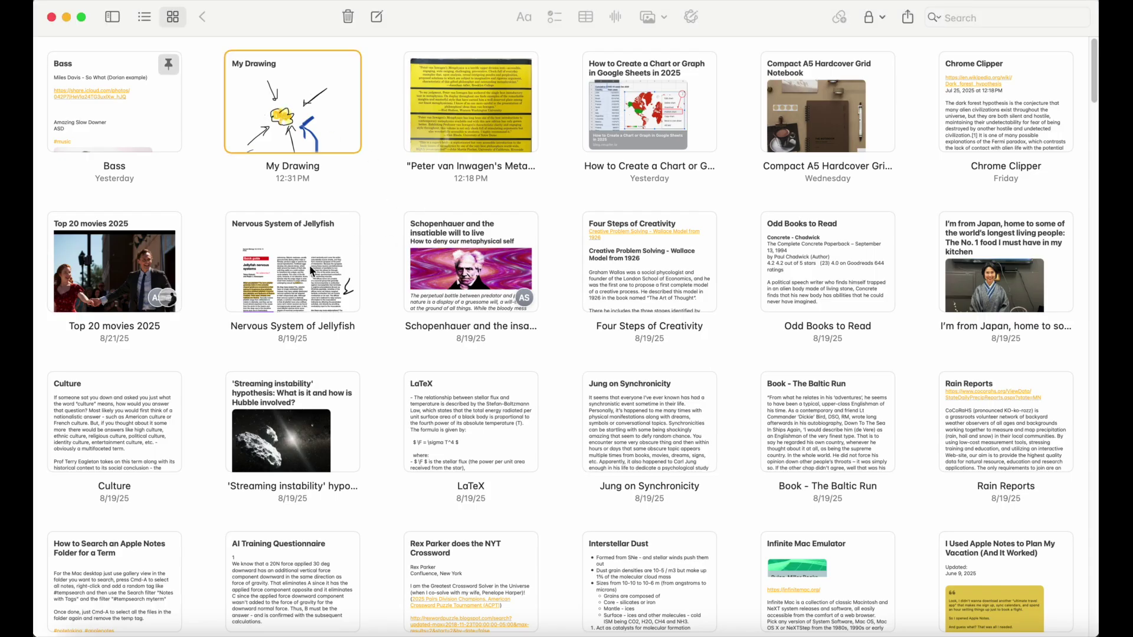
click(303, 239)
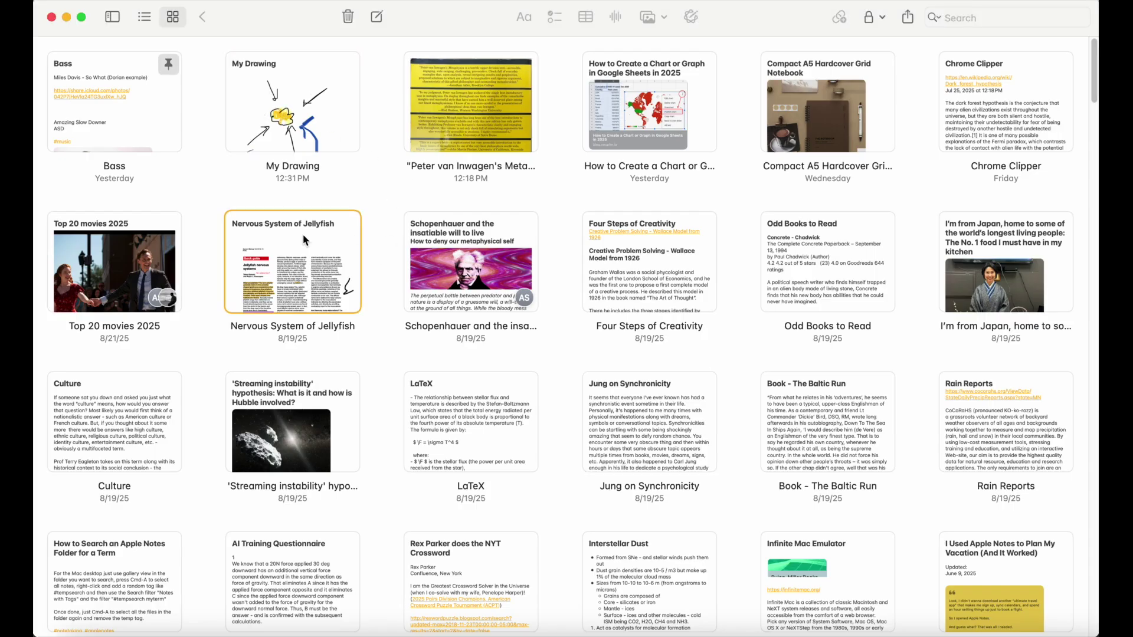
click(503, 243)
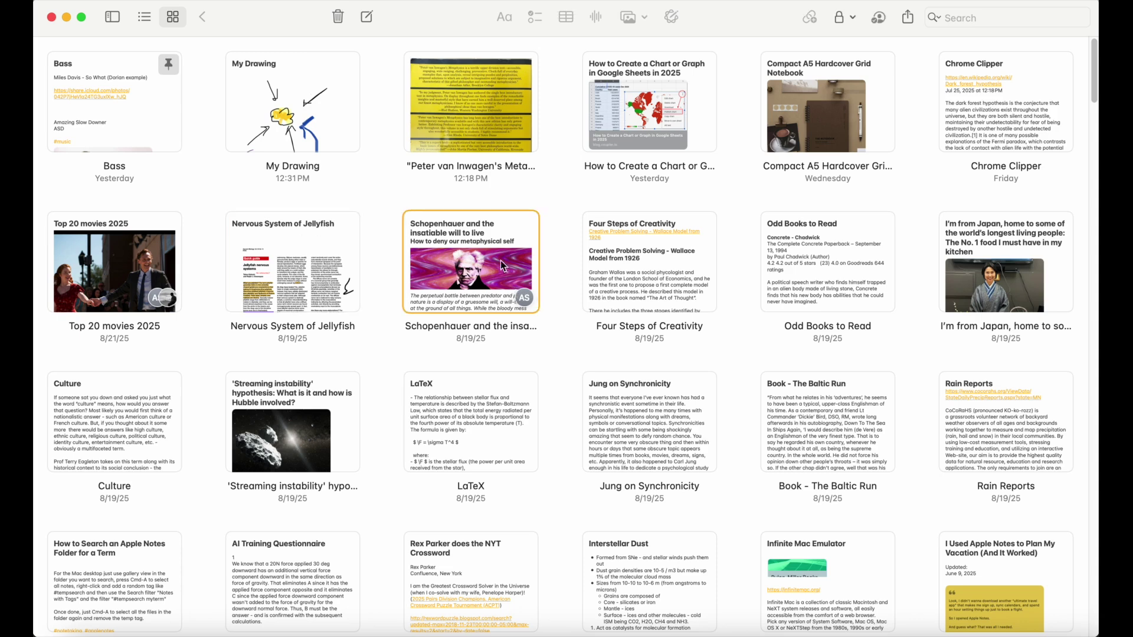
click(664, 426)
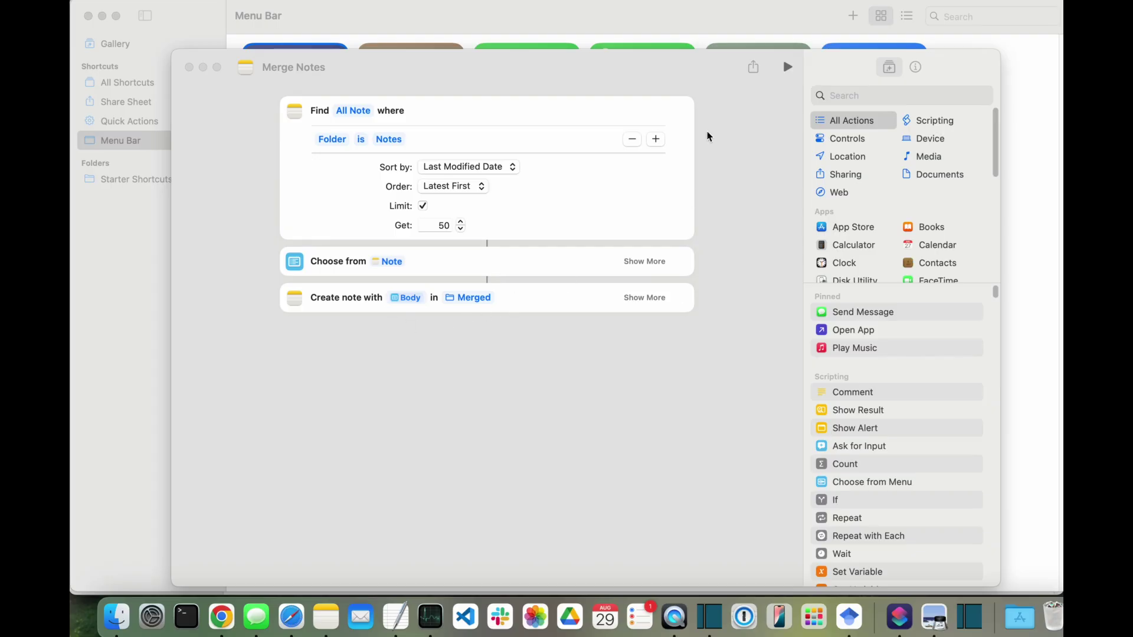
- Run Merge Notes, choosing My Drawing, Nervous System of Jellyfish, Schopenhauer and Jung on Synchronicity
click(788, 68)
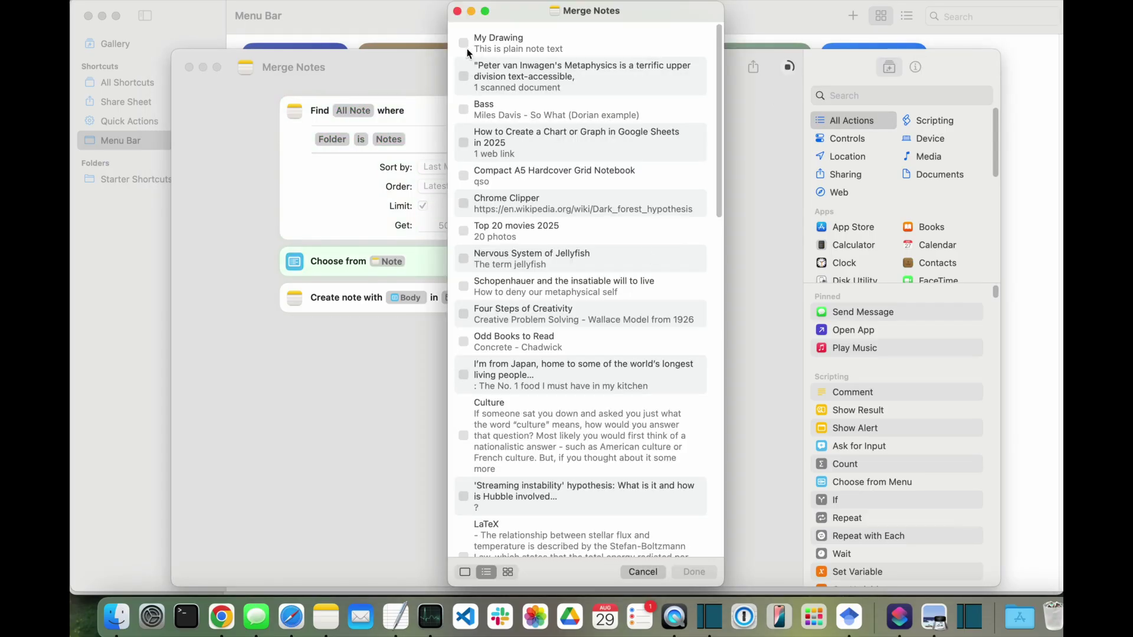
click(464, 43)
click(464, 259)
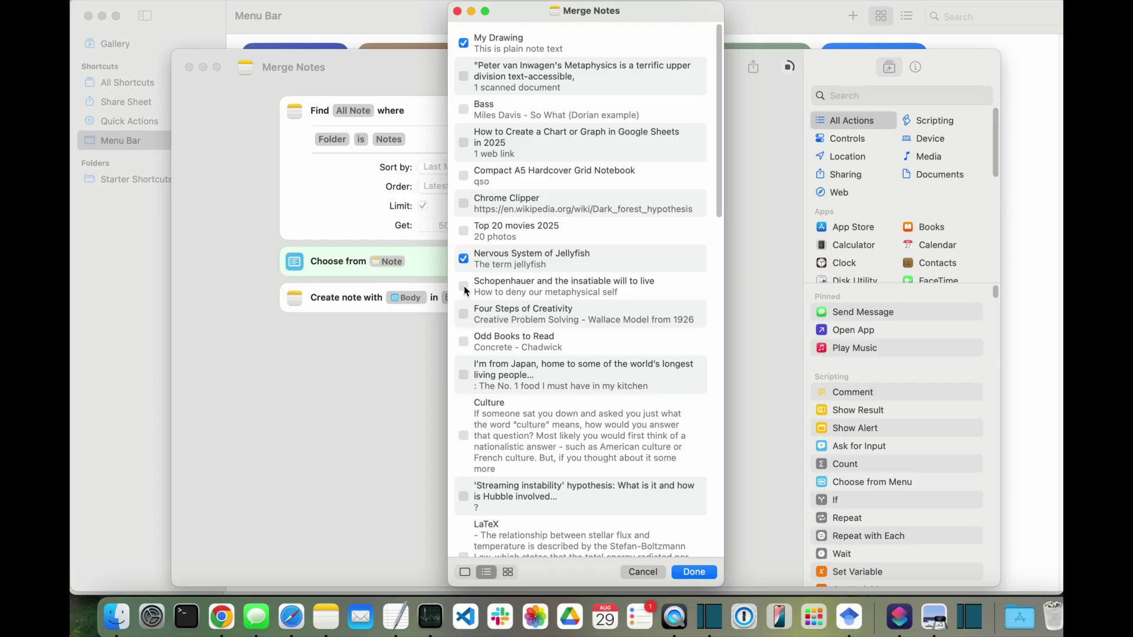
click(464, 285)
scroll(576, 416, down, 5)
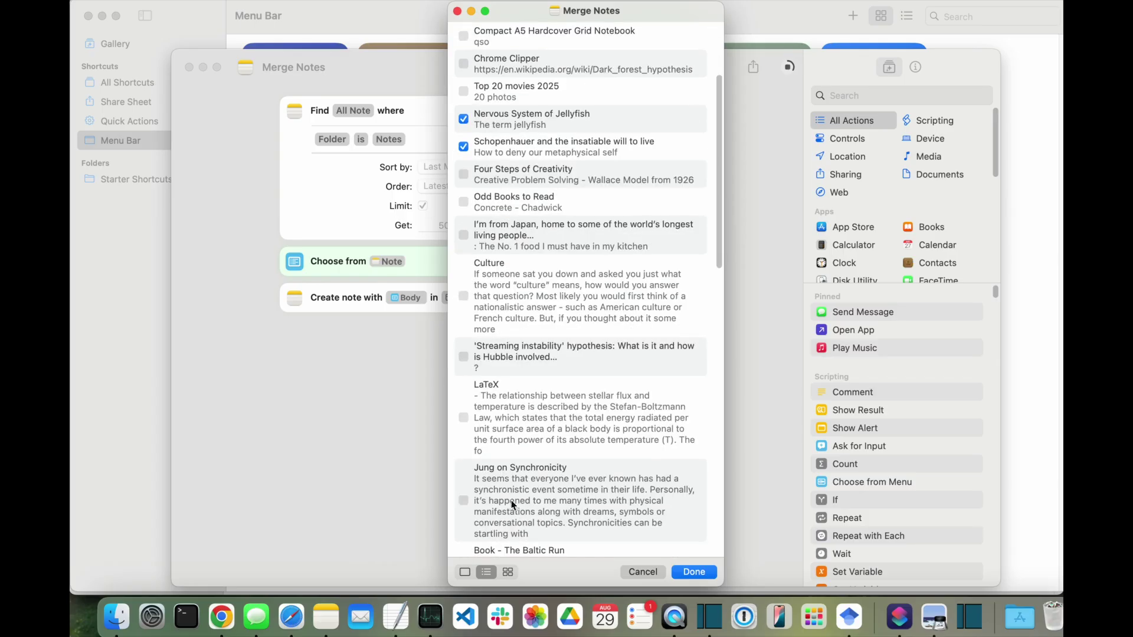
click(464, 500)
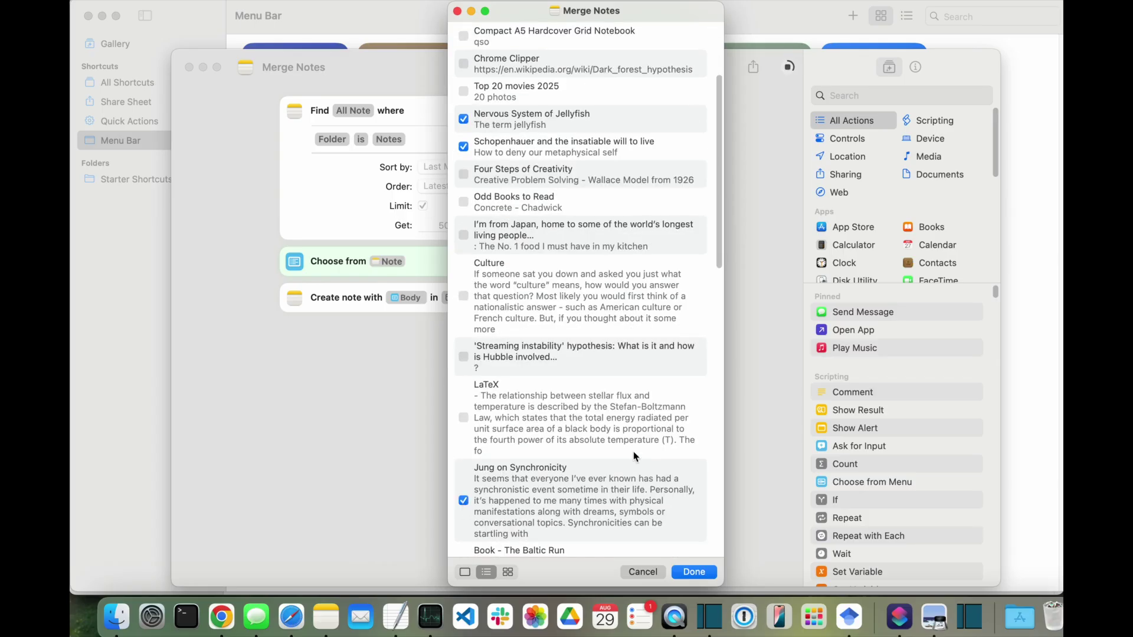
click(702, 572)
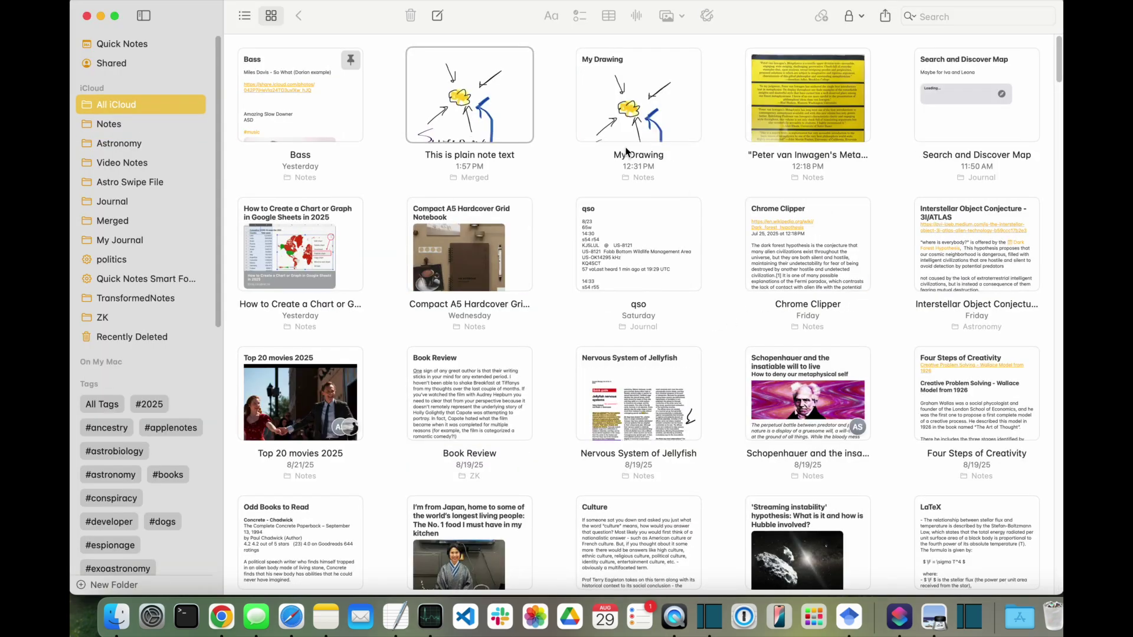
- Open the new note in the Merged folder and scroll through its combined contents
click(128, 228)
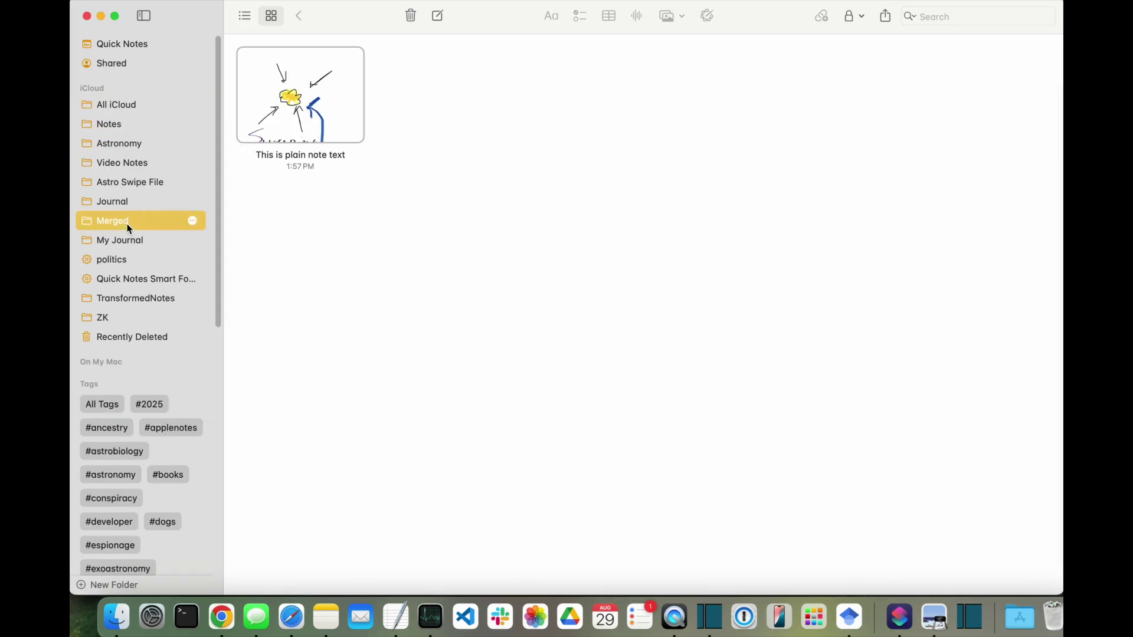
double_click(353, 137)
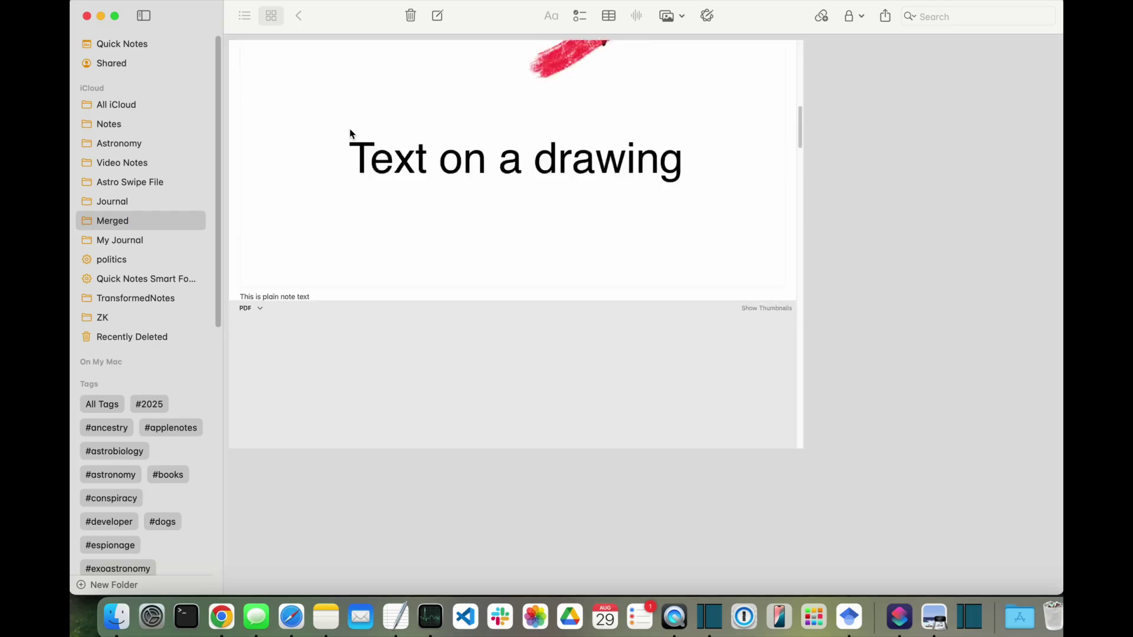
scroll(582, 157, down, 10)
scroll(582, 155, up, 10)
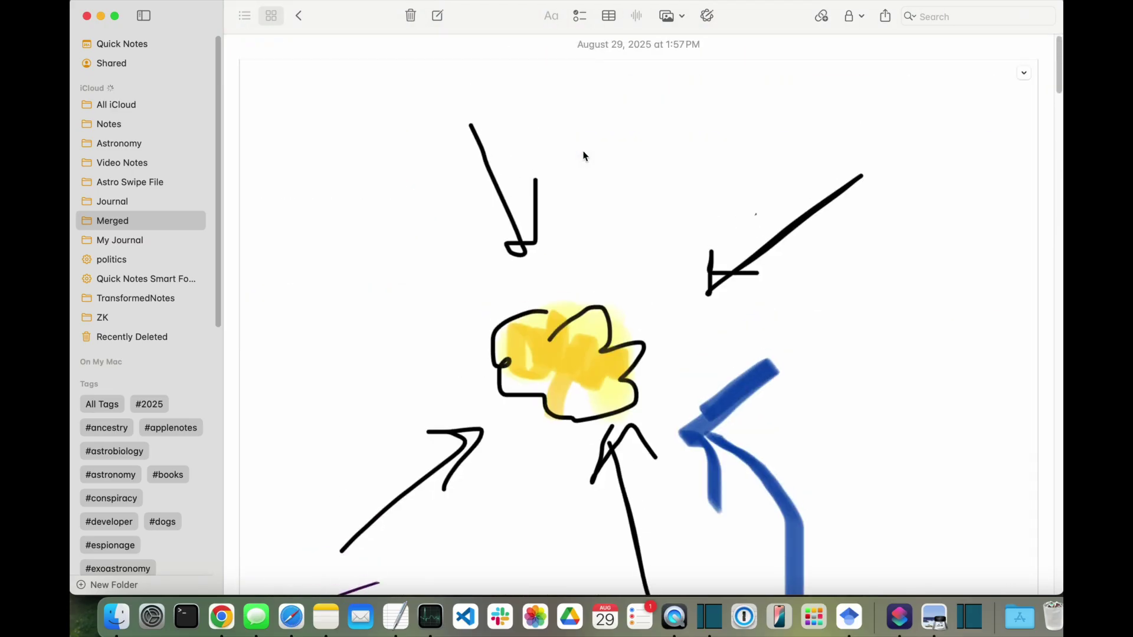
scroll(586, 95, down, 3)
scroll(586, 95, down, 15)
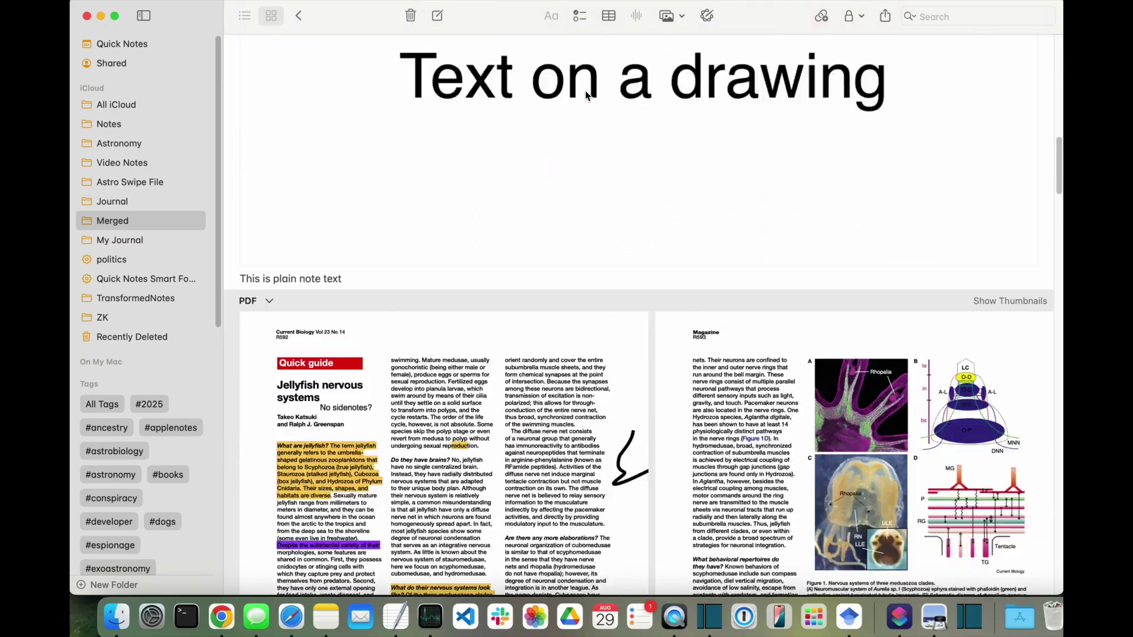
scroll(586, 95, down, 15)
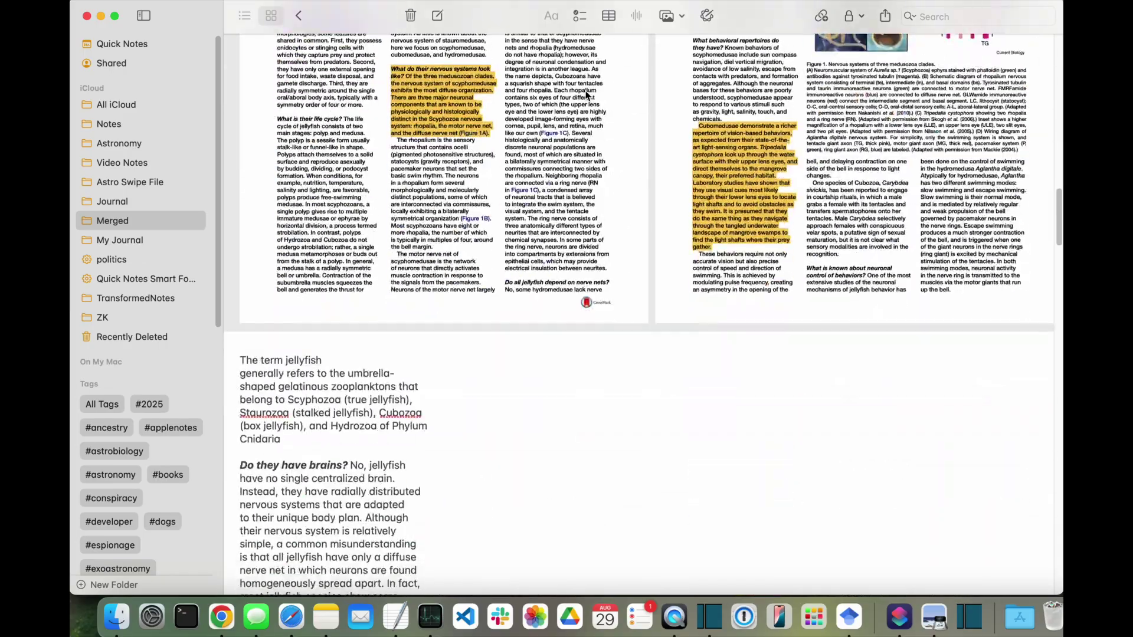
scroll(586, 96, down, 15)
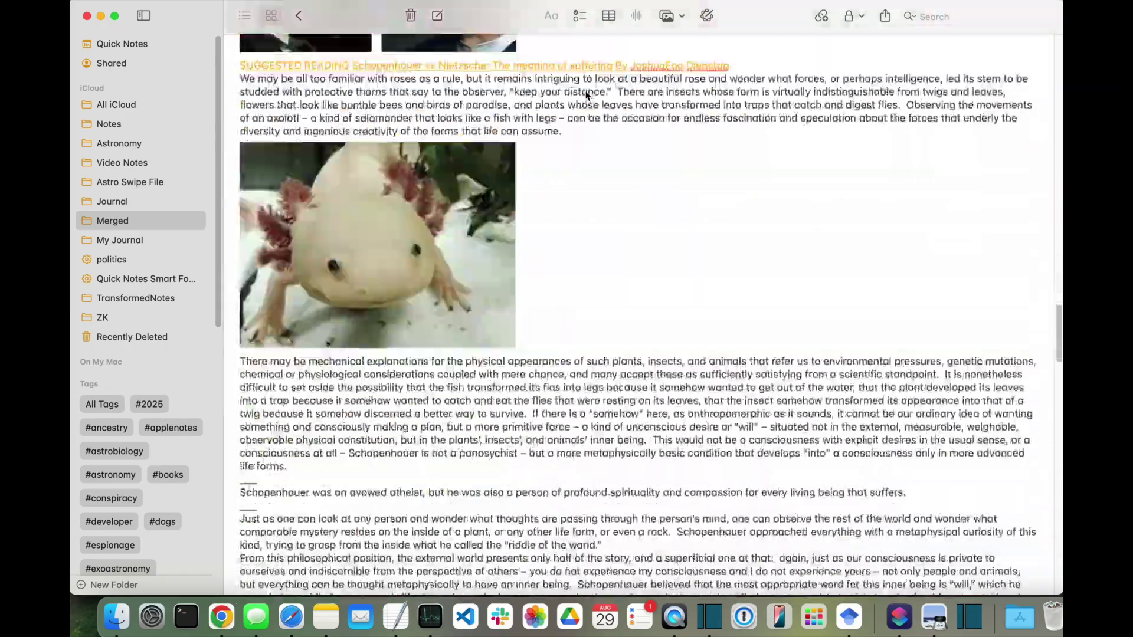
scroll(585, 95, down, 15)
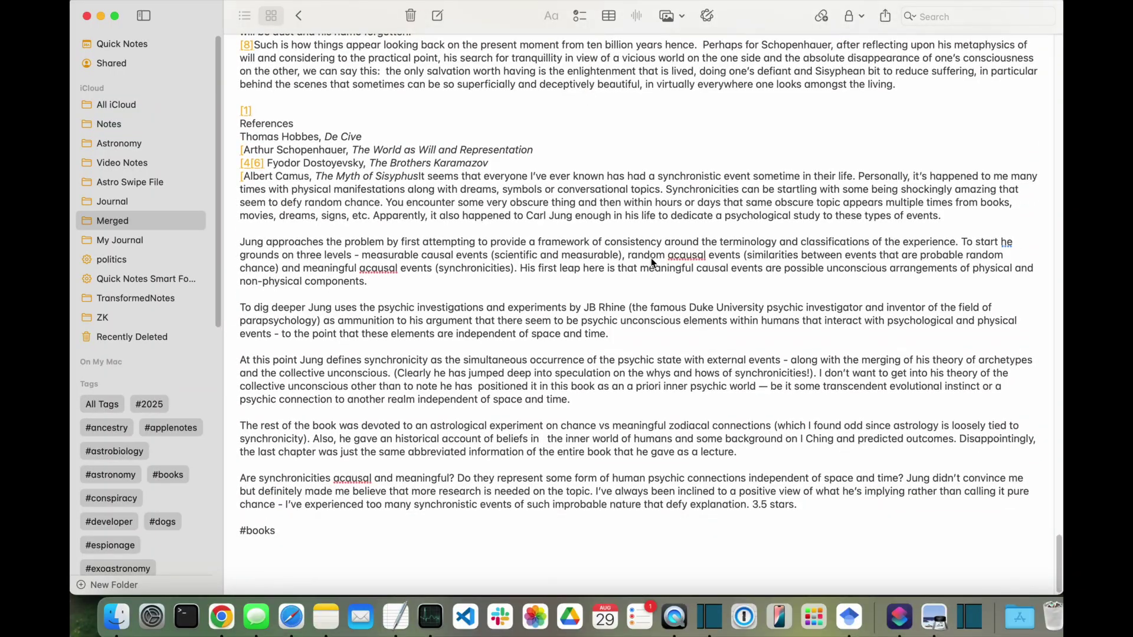
scroll(652, 262, up, 10)
scroll(653, 261, up, 15)
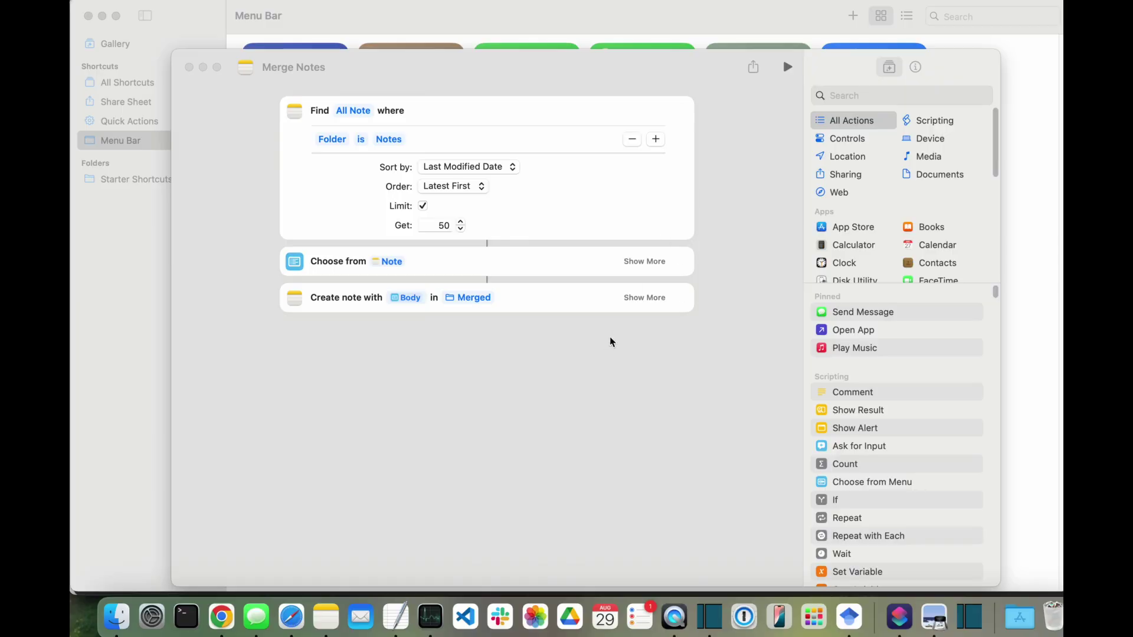
- Set the Create Note step's name to 'Merged Note', leaving Open When Run on
click(645, 301)
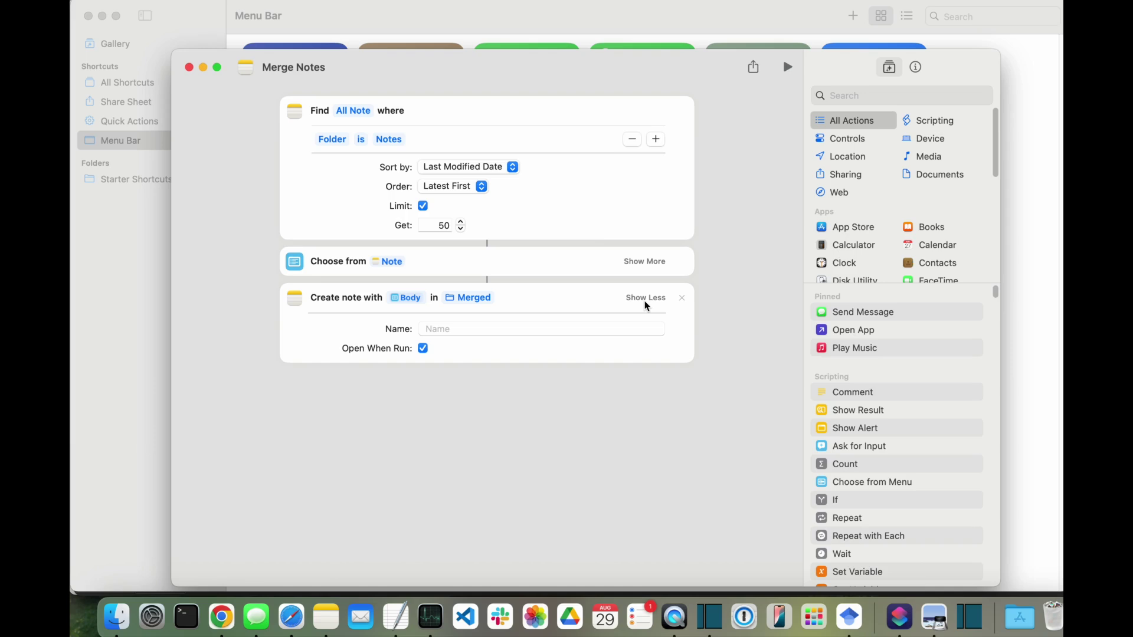
click(446, 329)
text(M)
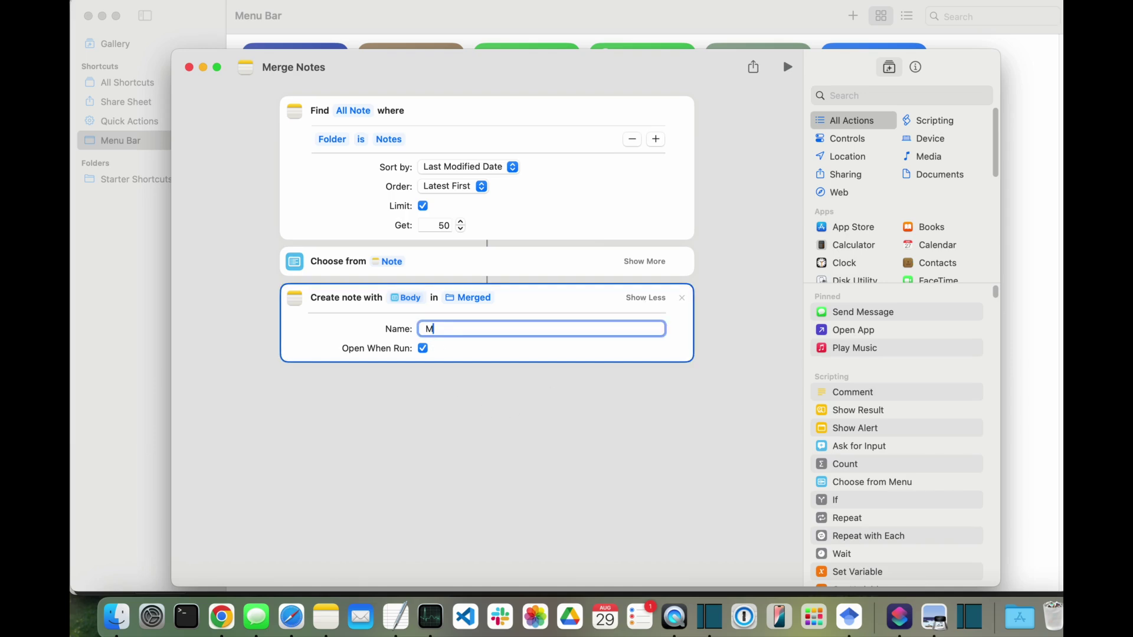
text(erged Note)
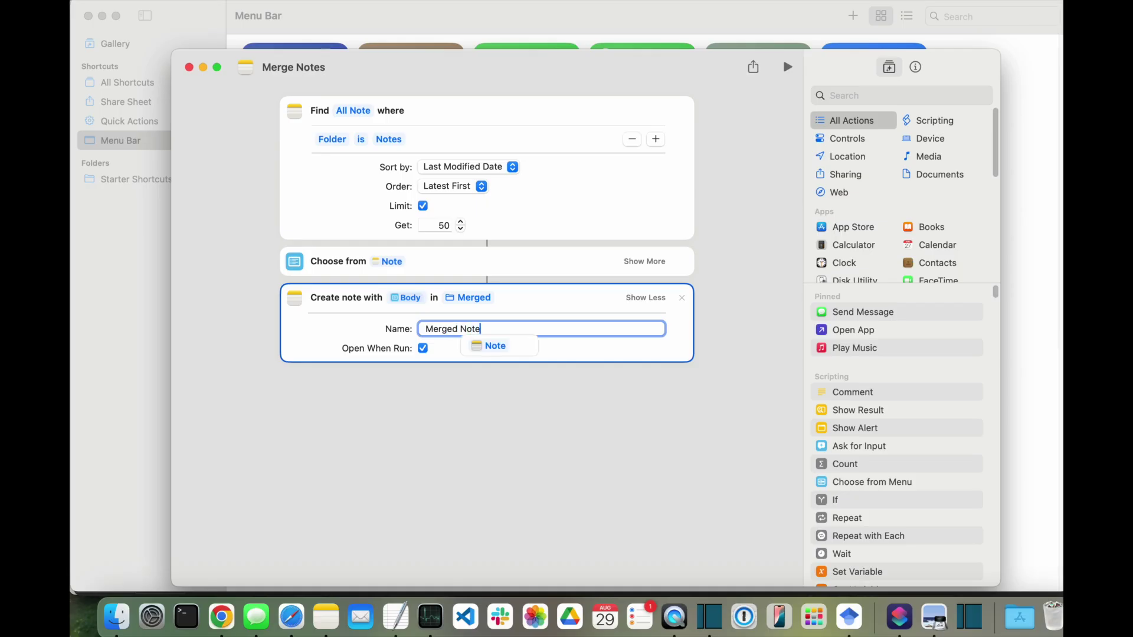
key(Tab)
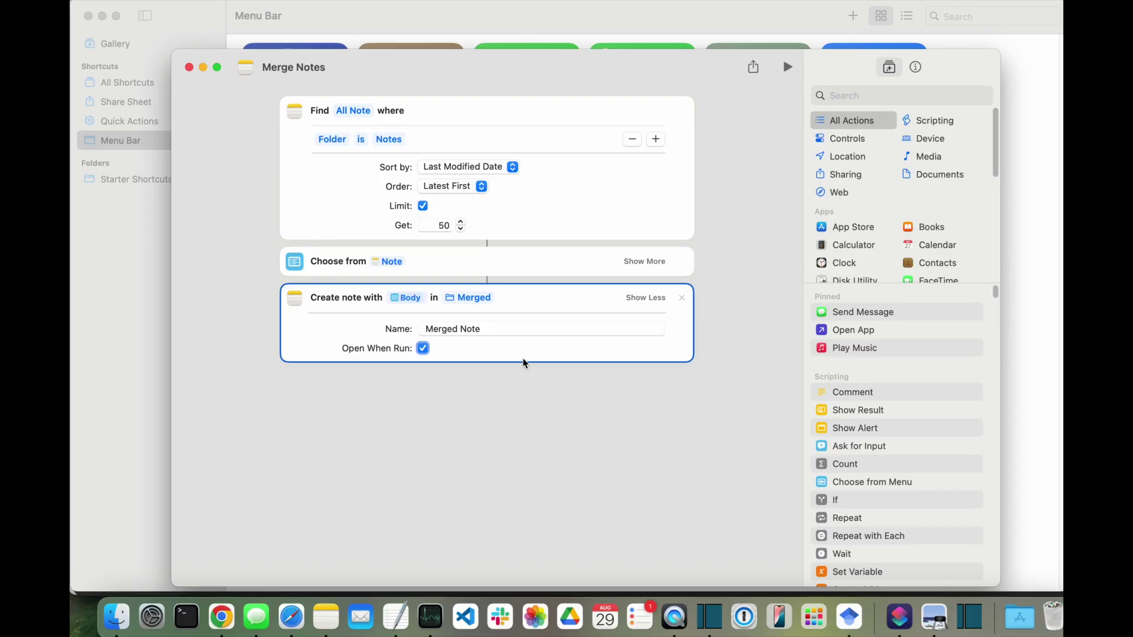
mouse_move(412, 358)
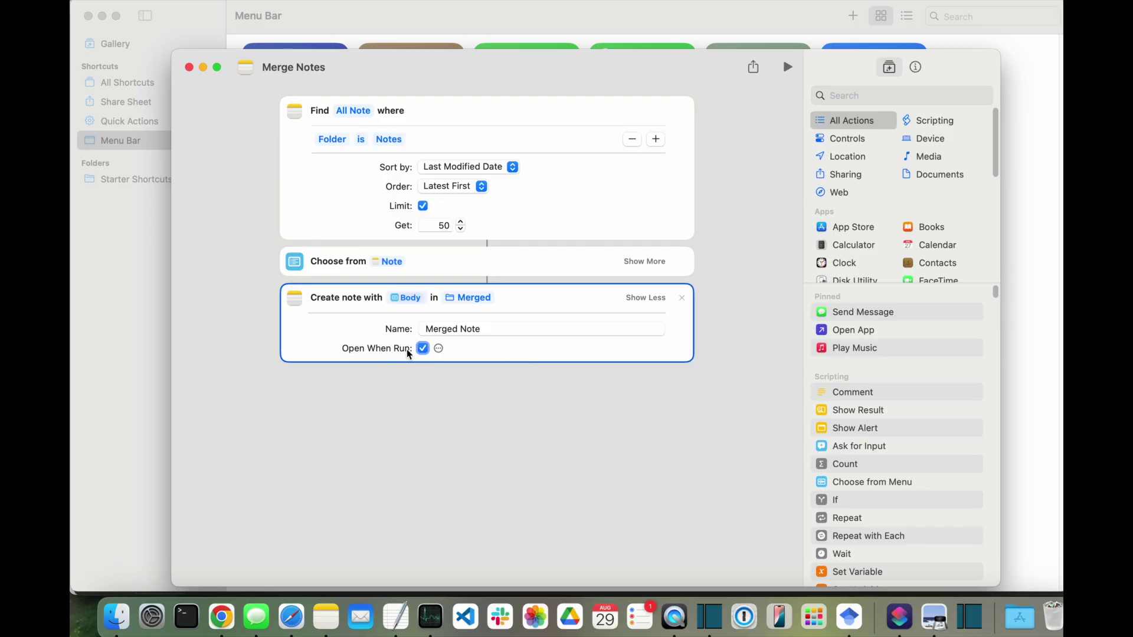